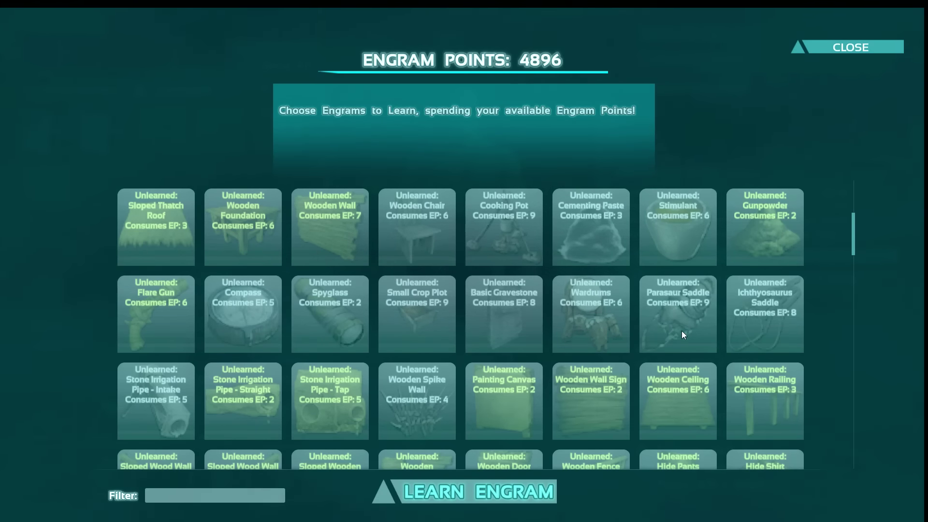
Close the engram list and check the Portable BBQ's crafting requirements among the craftable items.
{"action": "left_click", "coordinate": [849, 47]}
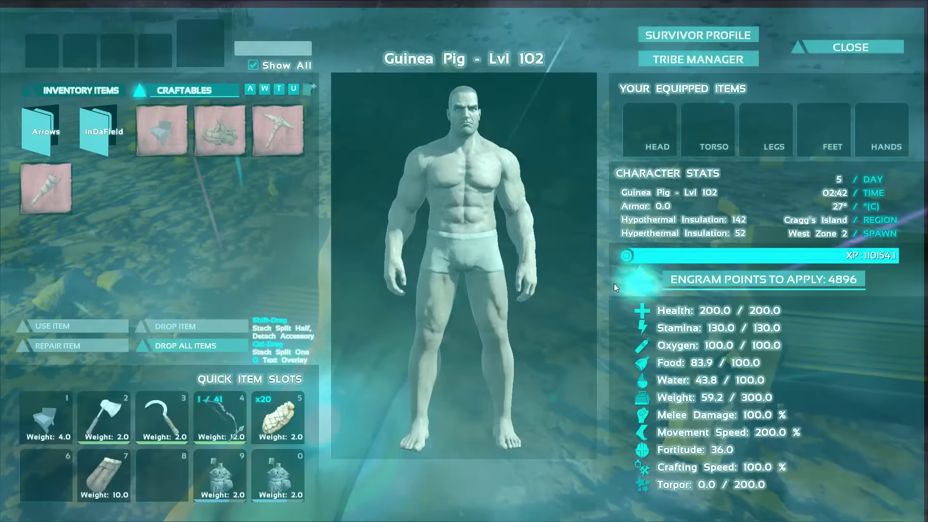
{"action": "left_click", "coordinate": [839, 53]}
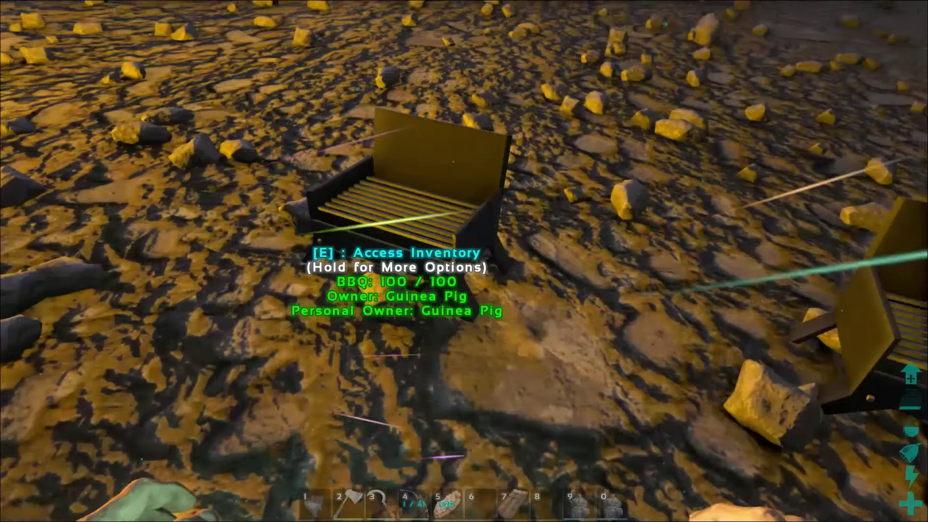
{"action": "key", "text": "e"}
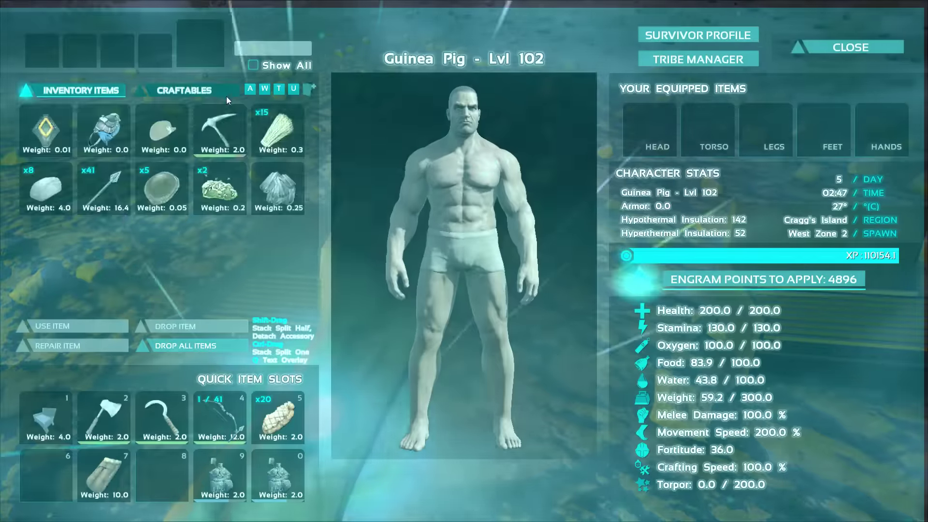
{"action": "left_click", "coordinate": [213, 90]}
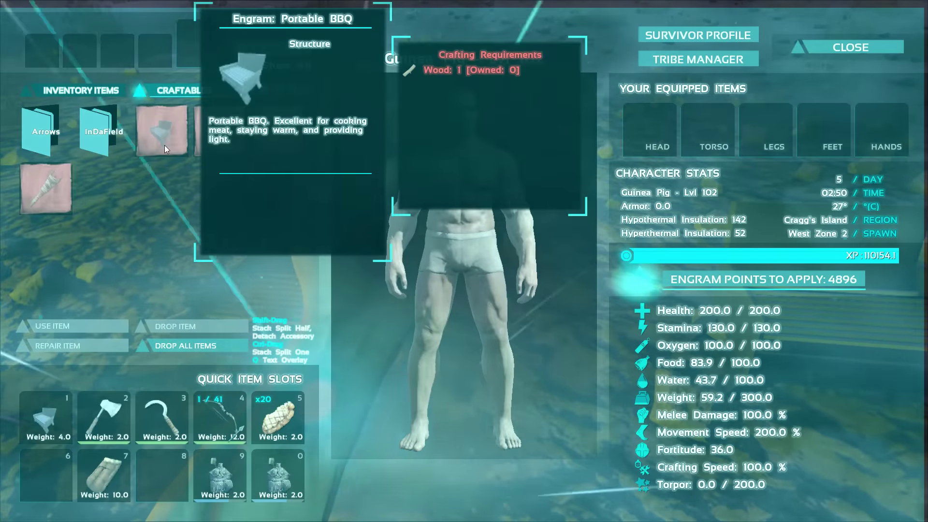
{"action": "key", "text": "Escape"}
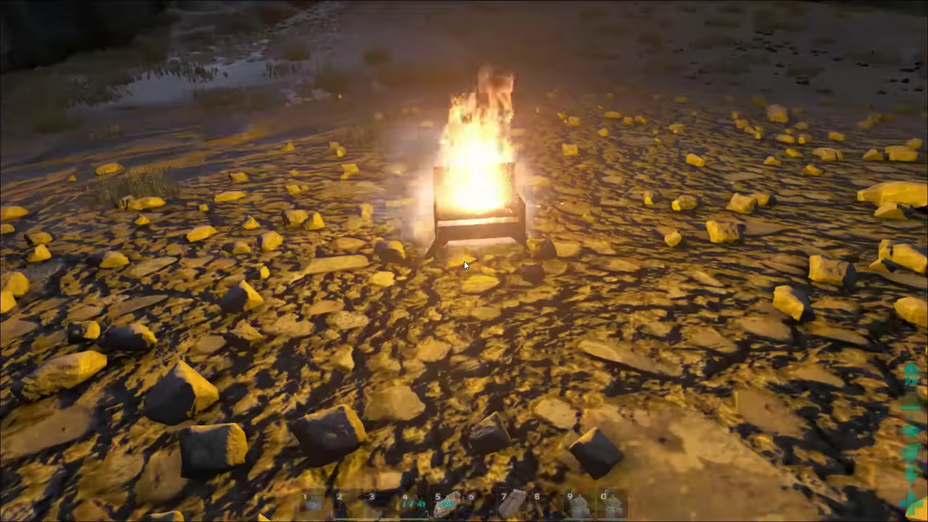
{"action": "key", "text": "i"}
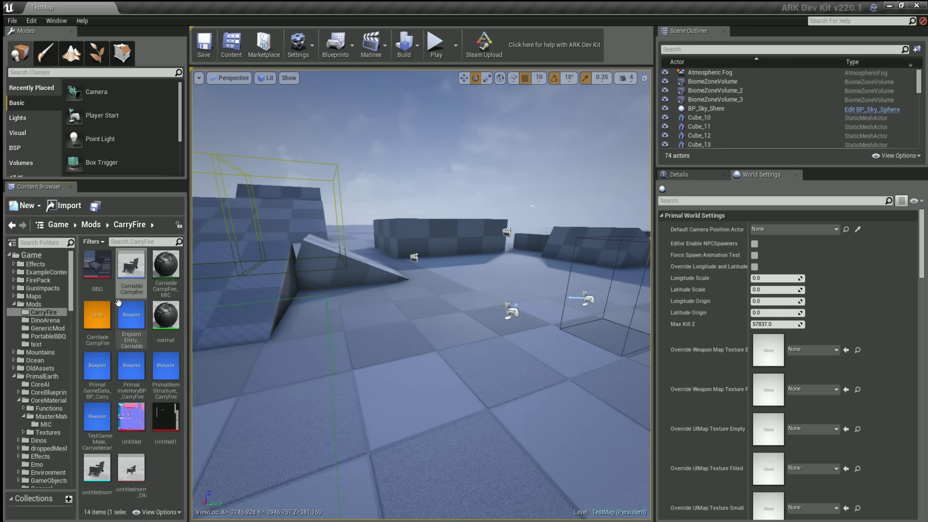
Search the whole Game content folder for "camp" and open the CampFire_SM static mesh.
{"action": "left_click", "coordinate": [143, 242]}
{"action": "type", "text": "camp"}
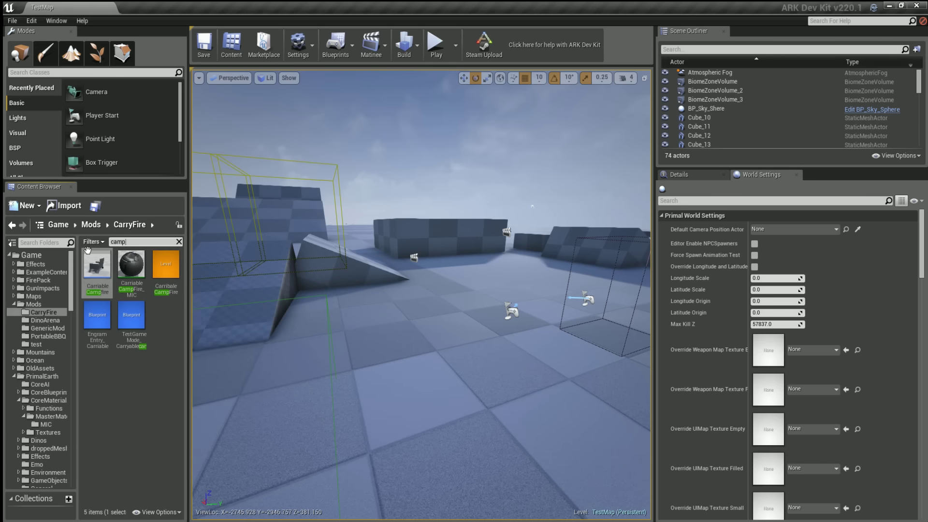
{"action": "left_click", "coordinate": [30, 254]}
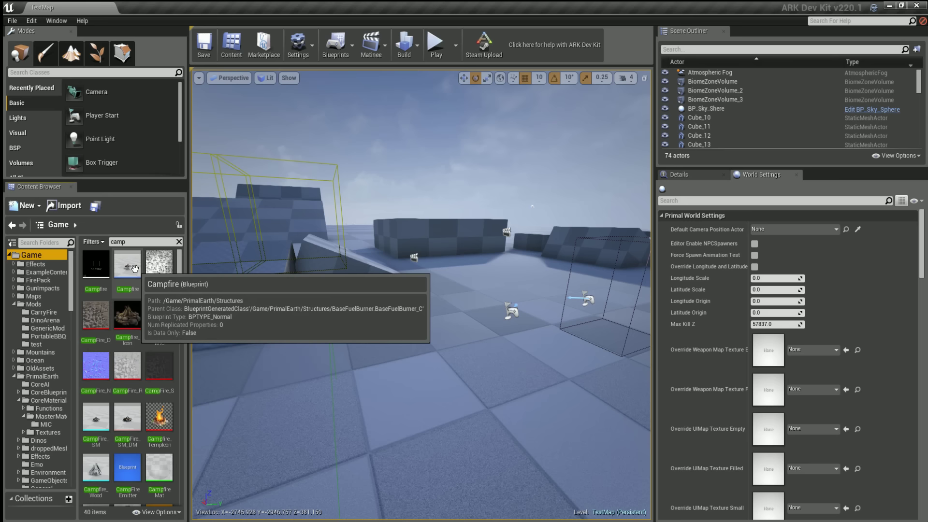
{"action": "double_click", "coordinate": [96, 416]}
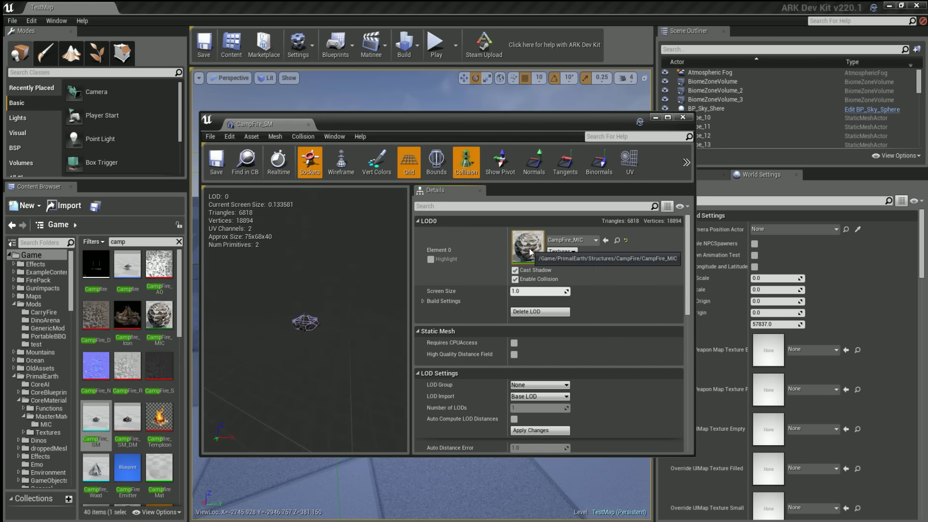
Locate and open the mesh's CampFire_MIC material instance and examine its base color parameters.
{"action": "left_click", "coordinate": [617, 240]}
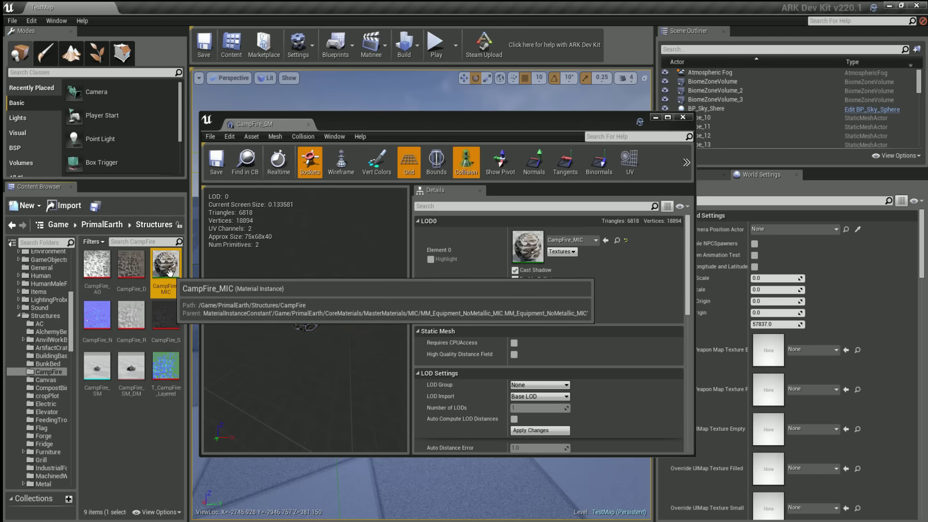
{"action": "double_click", "coordinate": [166, 264]}
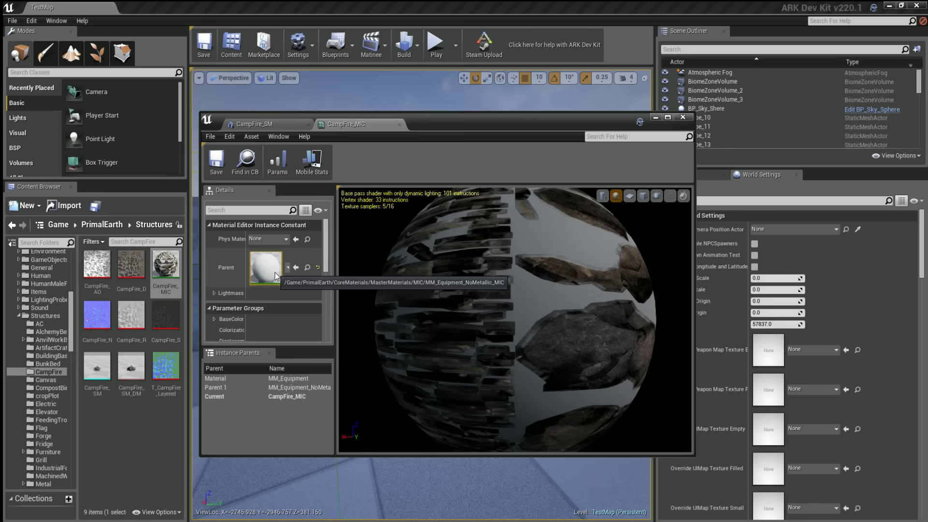
{"action": "scroll", "coordinate": [266, 256], "scroll_direction": "down", "scroll_amount": 3}
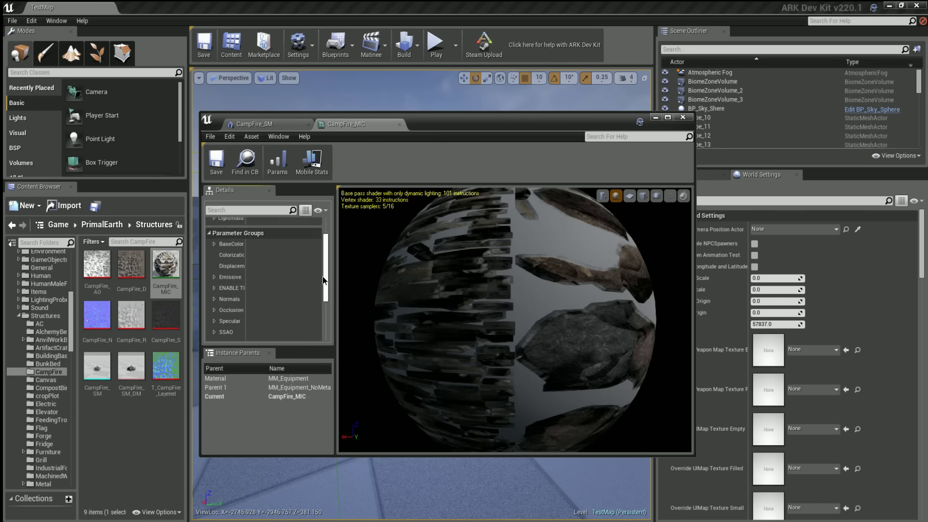
{"action": "left_click", "coordinate": [215, 234]}
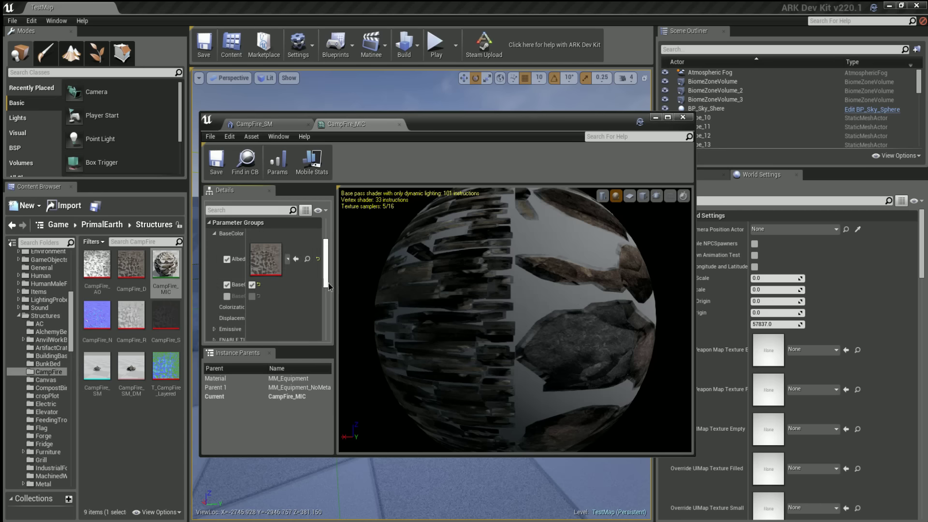
Trace CampFire_MIC's parent materials through MM_Equipment_NoMetallic_MIC to MM_Equipment in the content folders.
{"action": "scroll", "coordinate": [327, 271], "scroll_direction": "up", "scroll_amount": 3}
{"action": "left_click", "coordinate": [307, 267]}
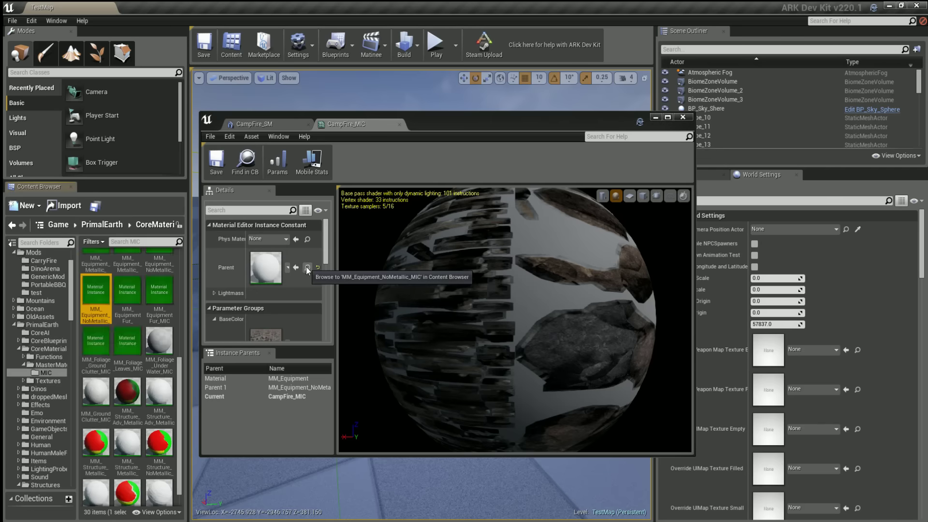
{"action": "double_click", "coordinate": [98, 301]}
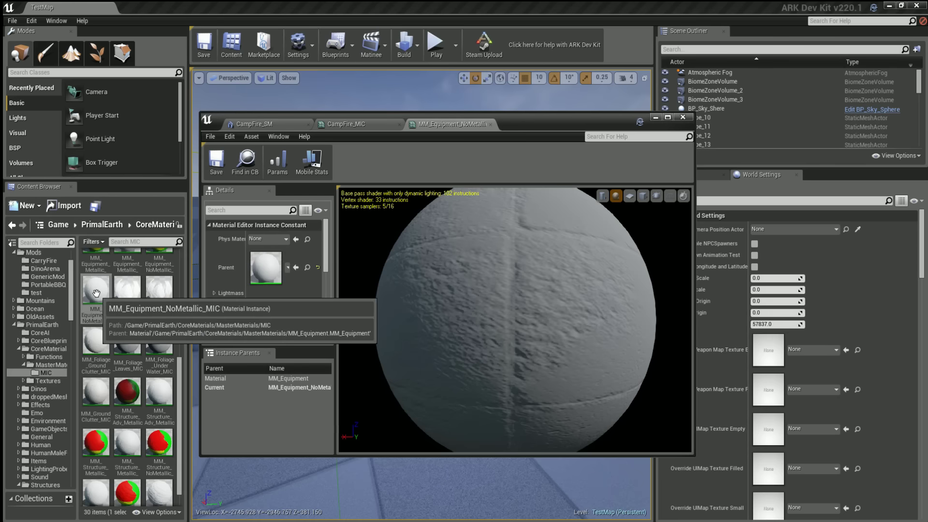
{"action": "left_click", "coordinate": [308, 267]}
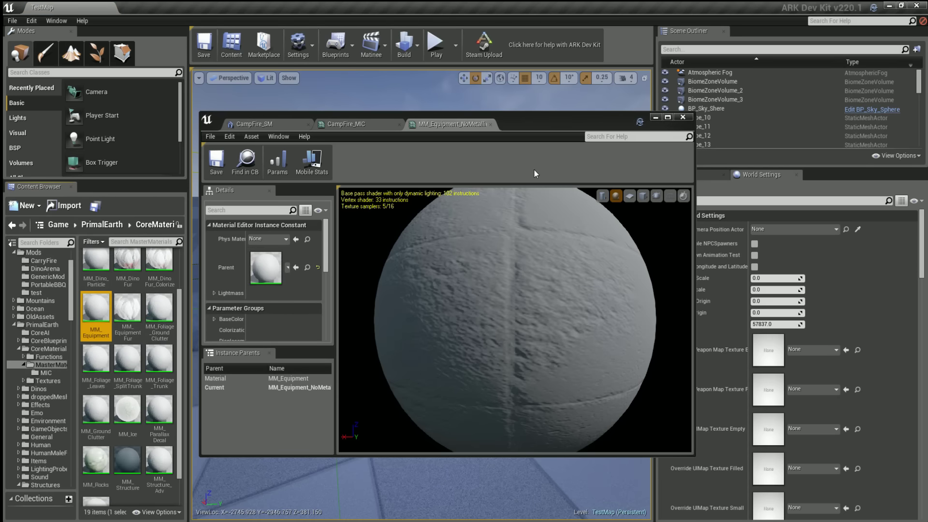
Close the material and static mesh editors, discarding the level of detail changes to CampFire_SM.
{"action": "left_click", "coordinate": [490, 124]}
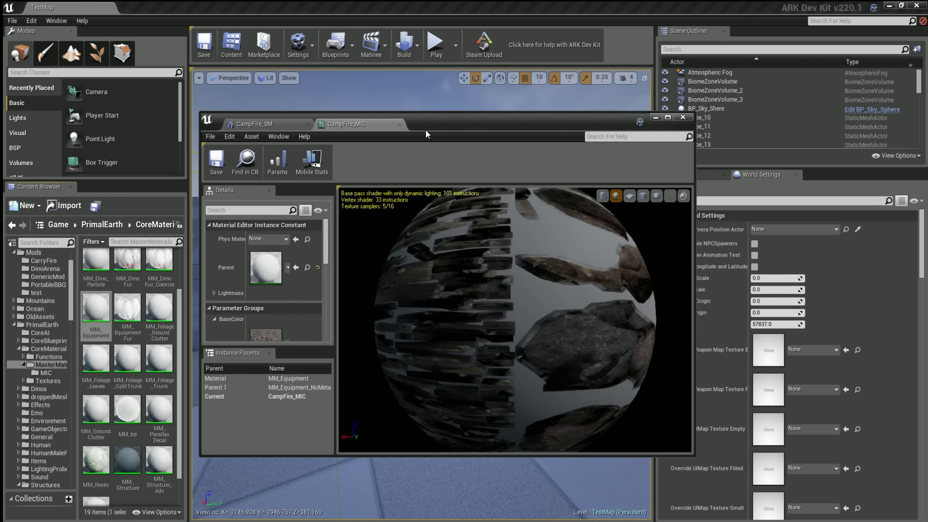
{"action": "left_click", "coordinate": [399, 124]}
{"action": "left_click", "coordinate": [308, 125]}
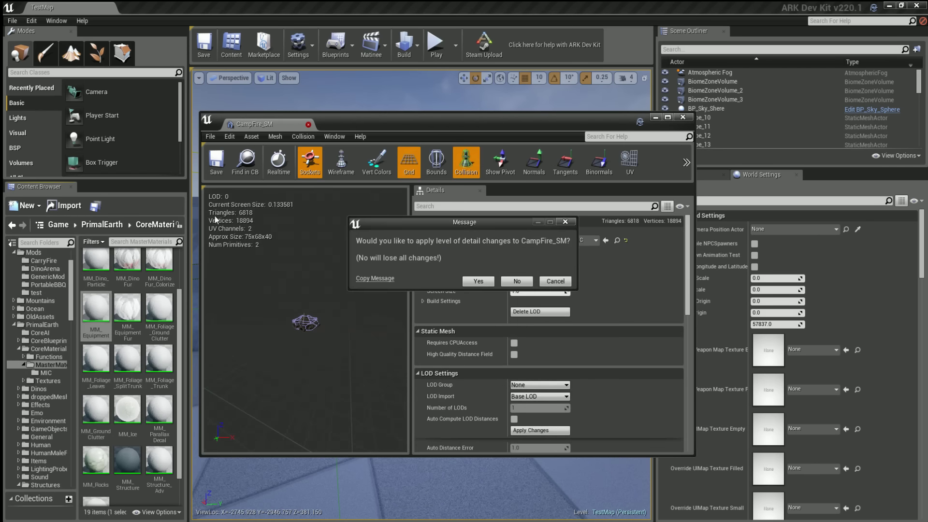
{"action": "left_click", "coordinate": [516, 281]}
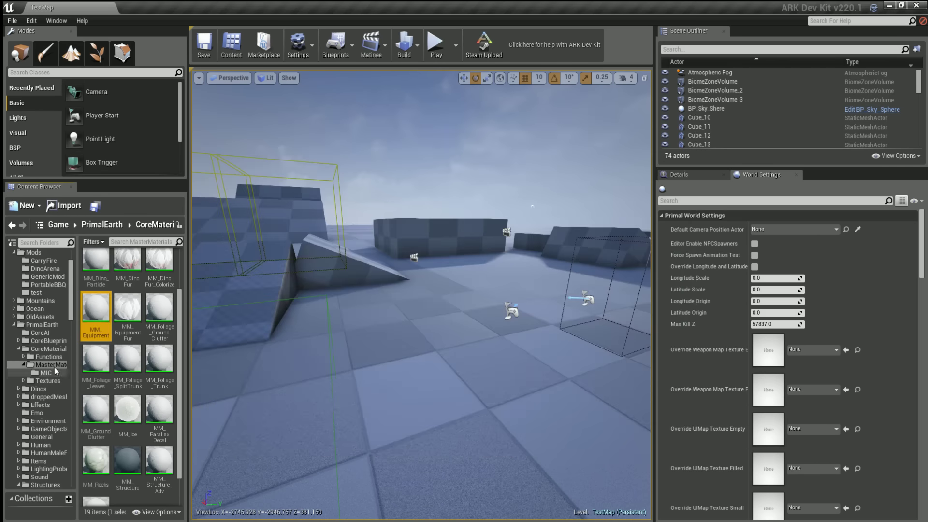
In the CarryFire mod folder, review the carriable campfire blueprint's components and the engram entry blueprint's defaults.
{"action": "left_click", "coordinate": [43, 261]}
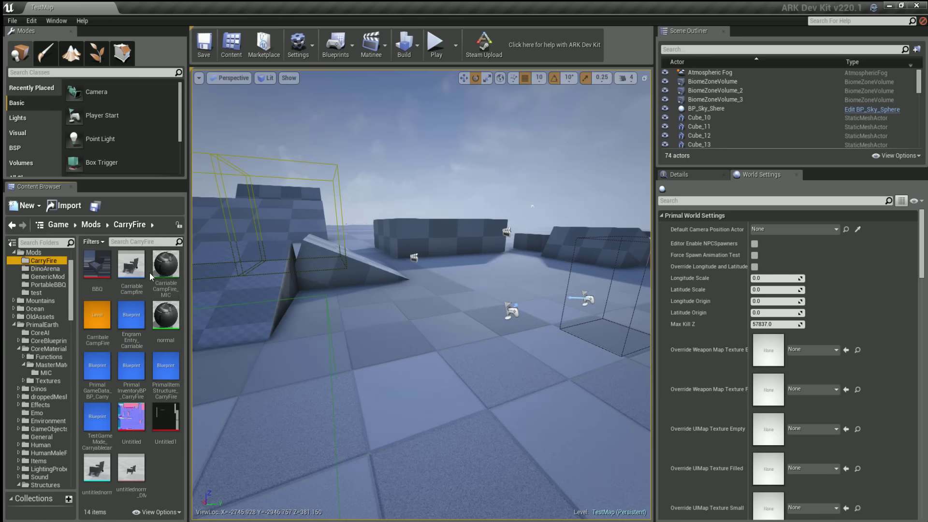
{"action": "left_click", "coordinate": [171, 273]}
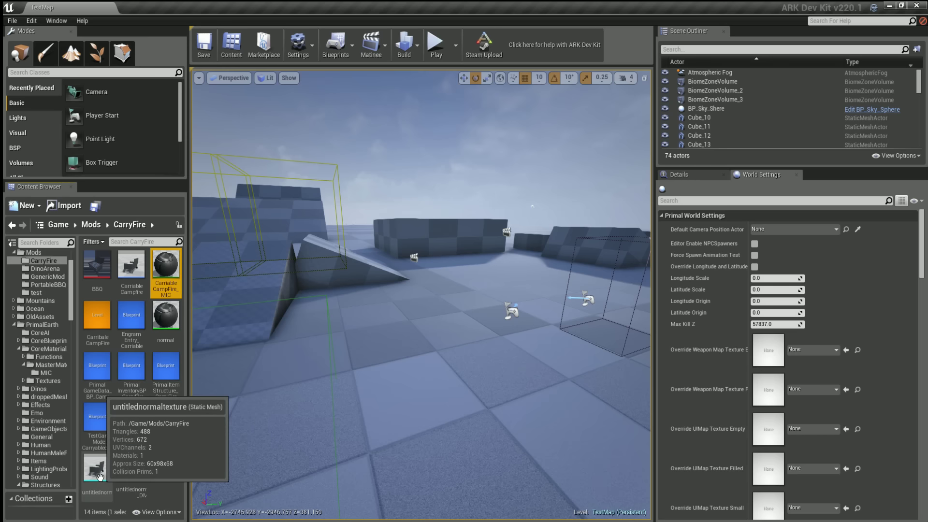
{"action": "double_click", "coordinate": [131, 269]}
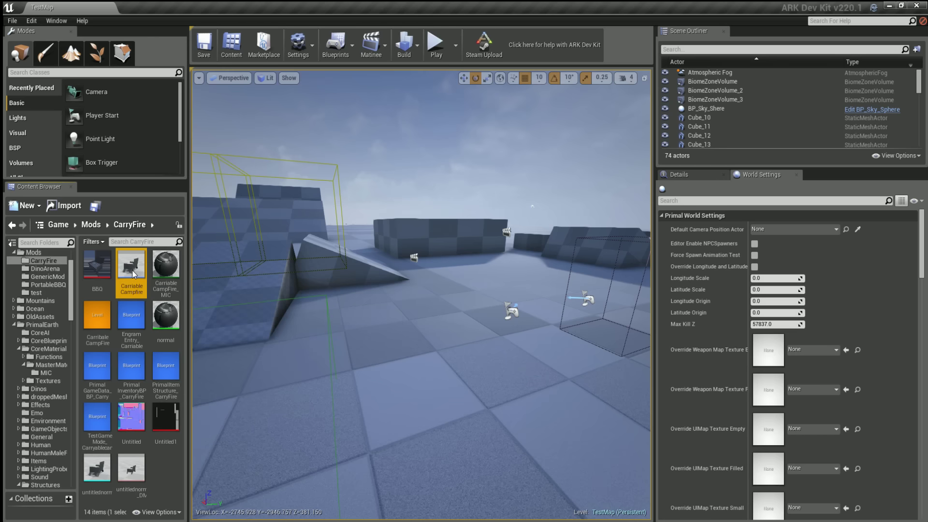
{"action": "left_click", "coordinate": [595, 161]}
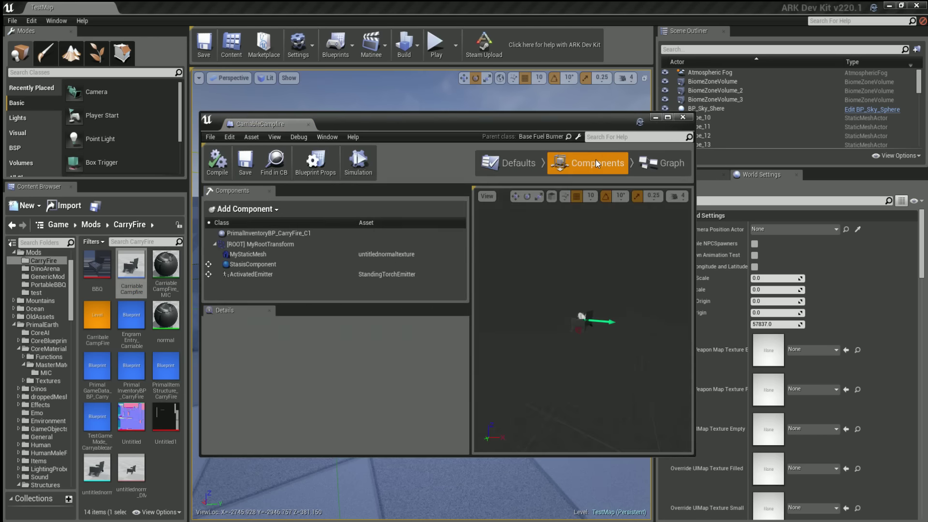
{"action": "left_click", "coordinate": [682, 117]}
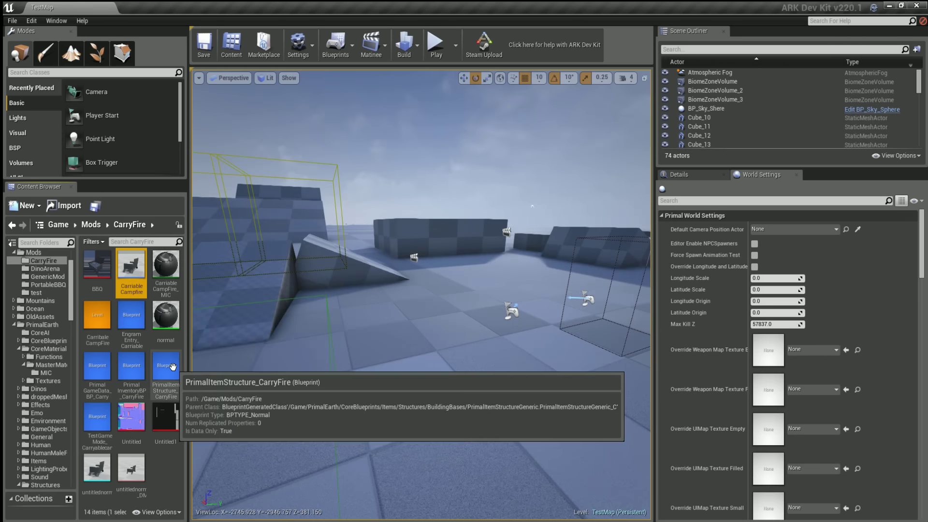
{"action": "double_click", "coordinate": [131, 319]}
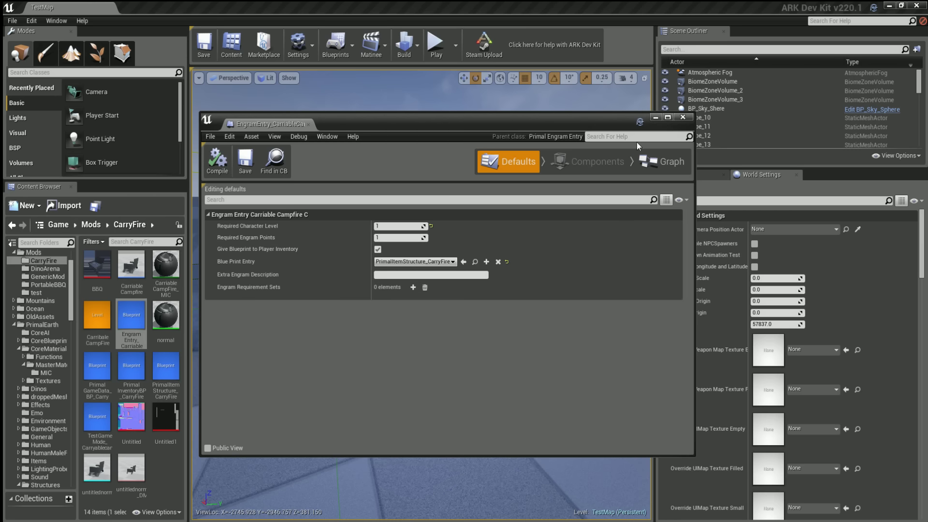
{"action": "left_click", "coordinate": [682, 117]}
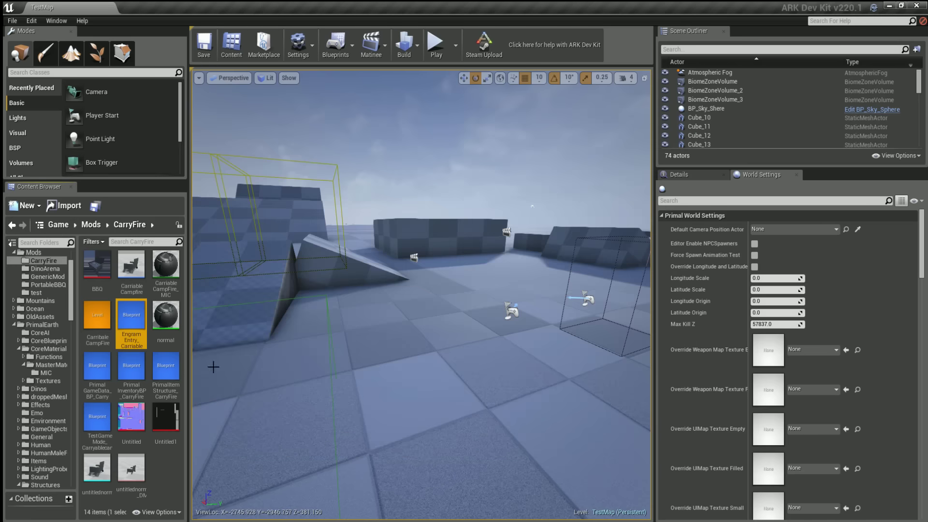
Review only the modified properties of the CarryFire PrimalGameData blueprint and close it.
{"action": "left_click", "coordinate": [96, 374]}
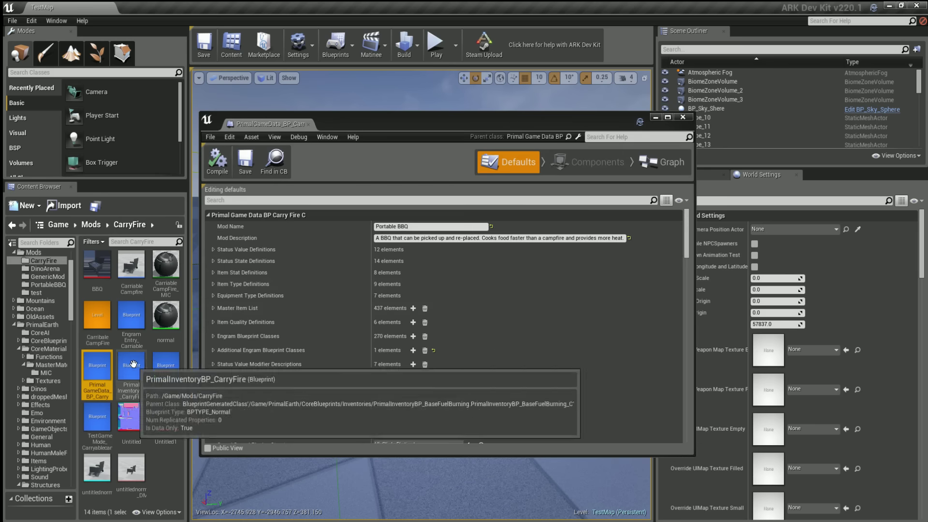
{"action": "double_click", "coordinate": [576, 118]}
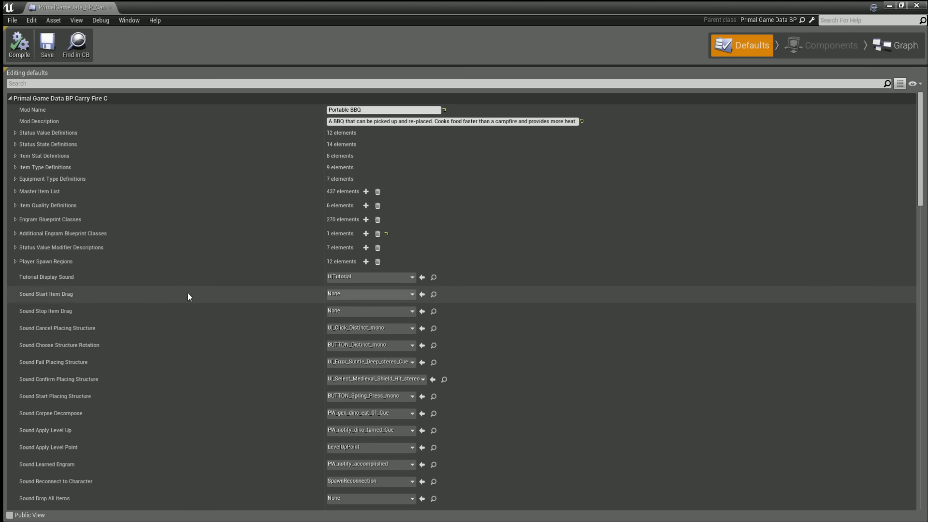
{"action": "scroll", "coordinate": [227, 339], "scroll_direction": "down", "scroll_amount": 5}
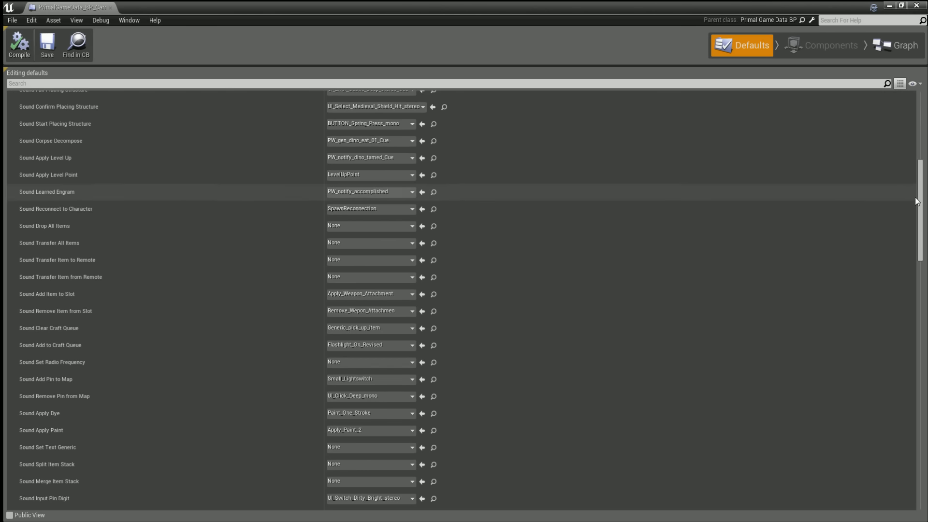
{"action": "scroll", "coordinate": [920, 200], "scroll_direction": "down", "scroll_amount": 1}
{"action": "left_click", "coordinate": [915, 84]}
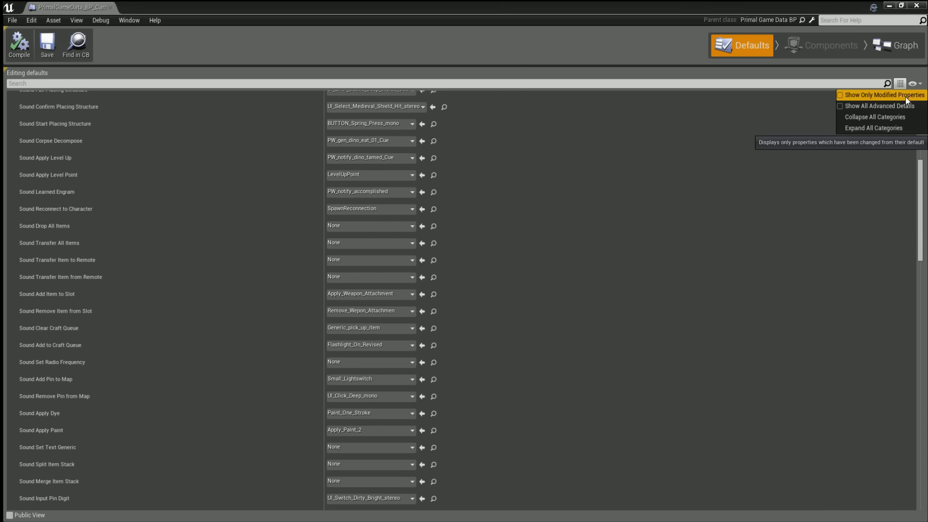
{"action": "left_click", "coordinate": [899, 96]}
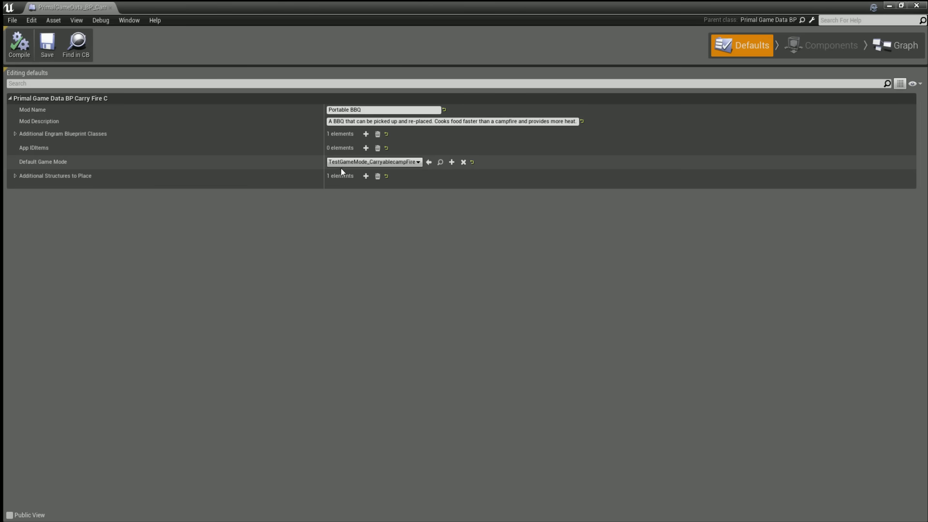
{"action": "left_click", "coordinate": [917, 6]}
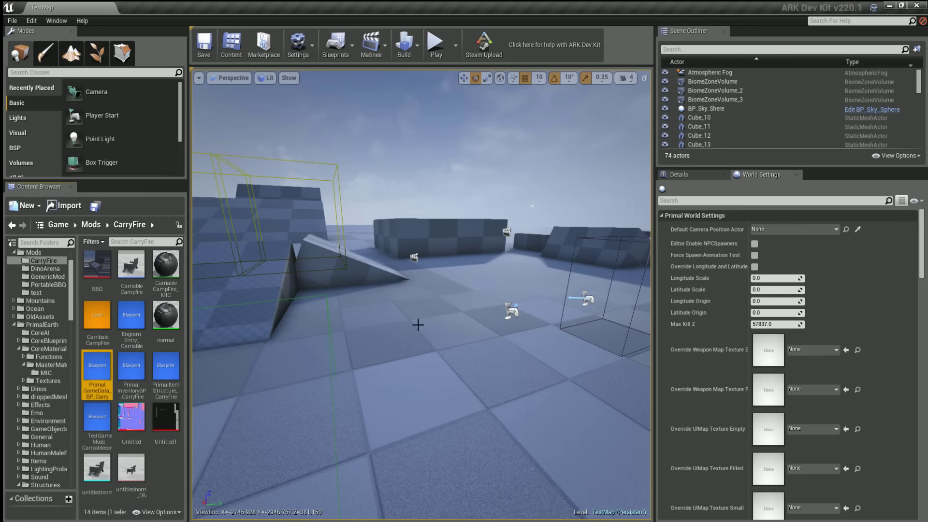
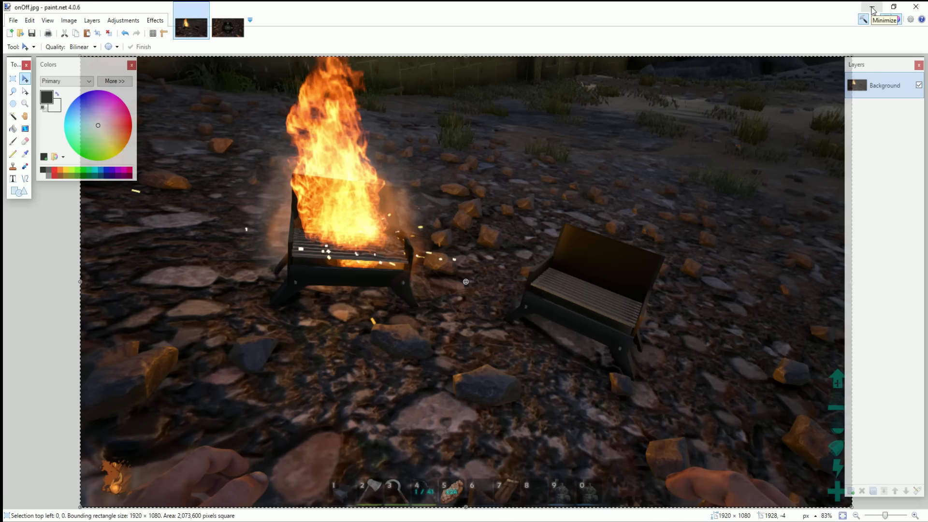
Switch to the Steam Workshop page in the browser and choose onOff.jpg and rotary.jpg from the desktop's bbq_ARK folder for upload.
{"action": "left_click", "coordinate": [872, 9]}
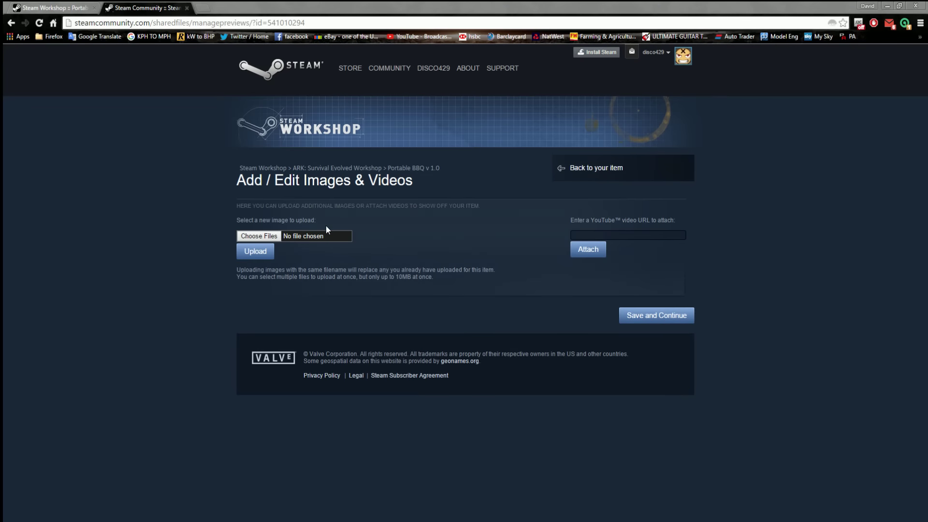
{"action": "left_click", "coordinate": [264, 236]}
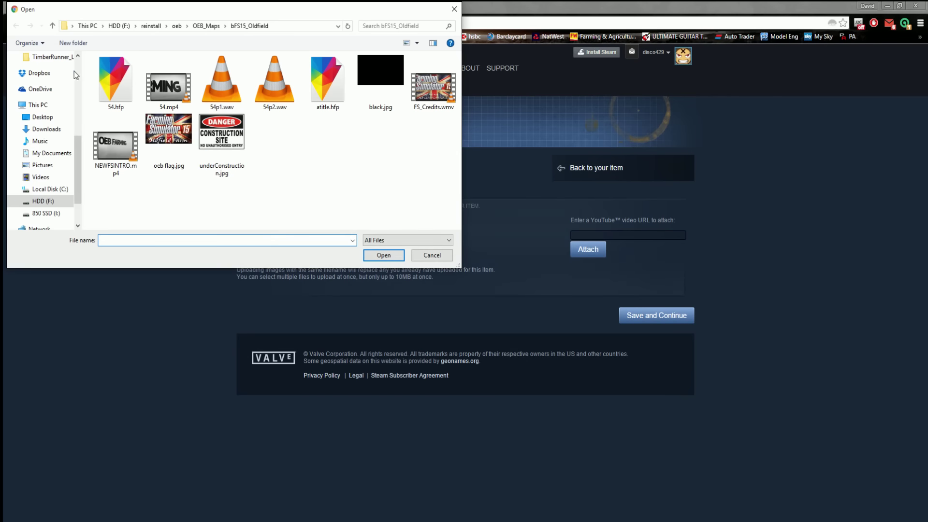
{"action": "left_click", "coordinate": [46, 119]}
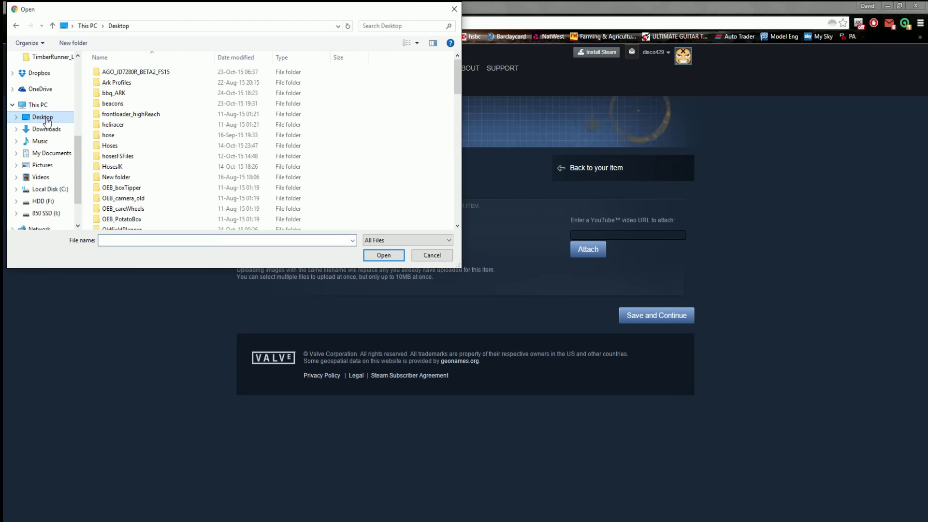
{"action": "double_click", "coordinate": [117, 93]}
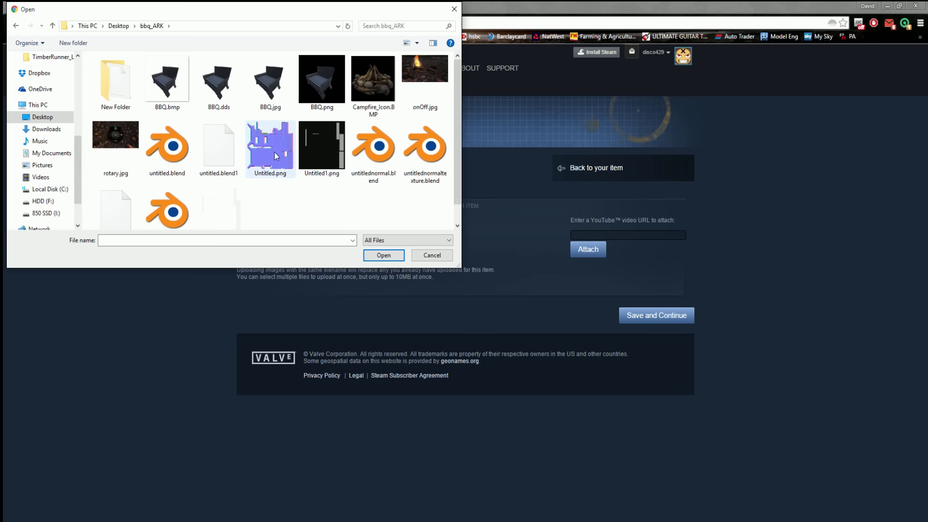
{"action": "left_click", "coordinate": [424, 95]}
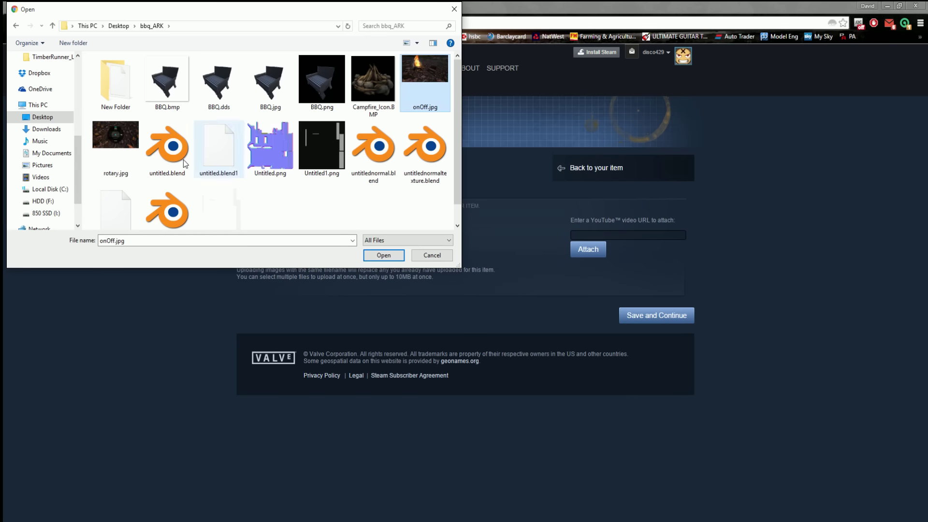
{"action": "left_click", "coordinate": [130, 151], "text": "ctrl"}
{"action": "left_click", "coordinate": [380, 255]}
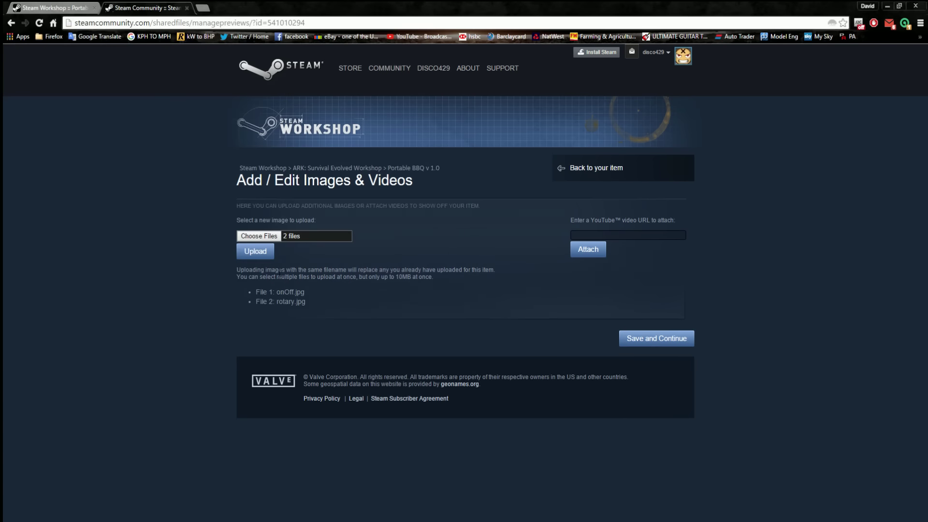
Upload the two chosen screenshots to the Portable BBQ item and save the image changes.
{"action": "left_click", "coordinate": [261, 256]}
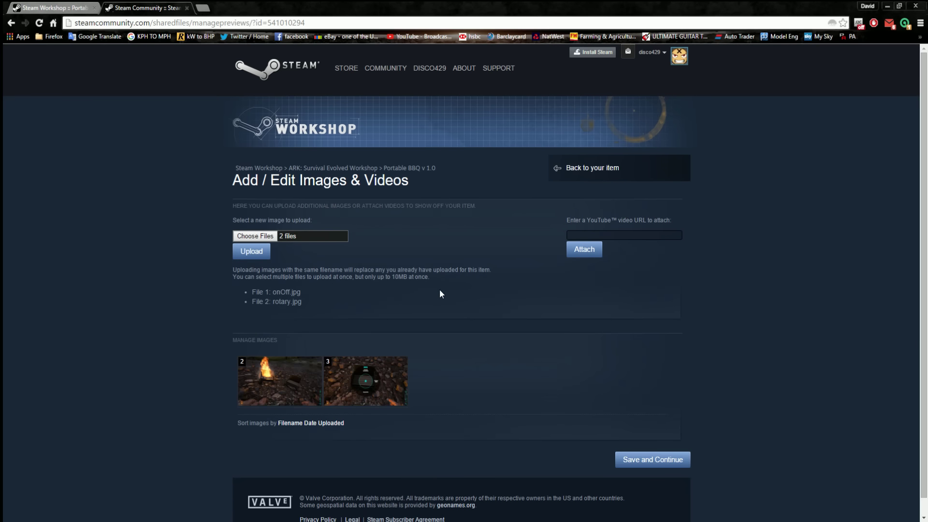
{"action": "scroll", "coordinate": [486, 348], "scroll_direction": "down", "scroll_amount": 1}
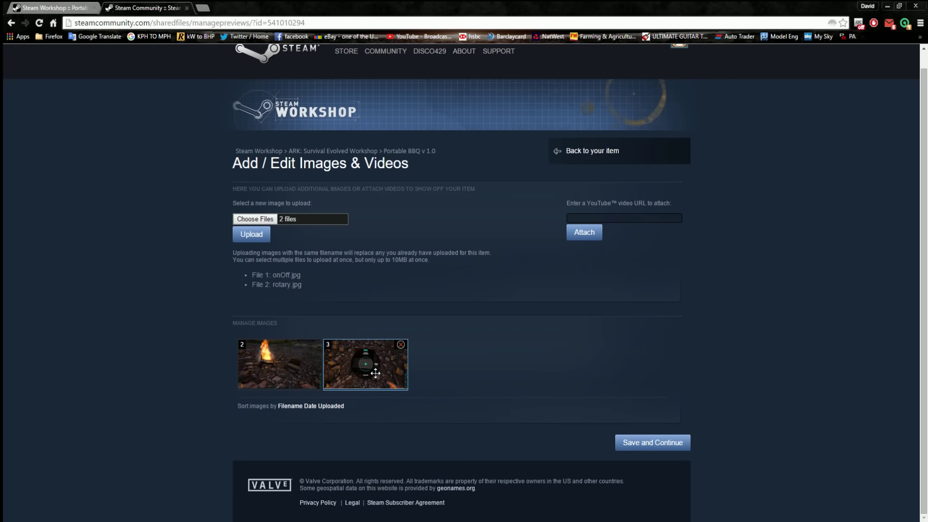
{"action": "left_click", "coordinate": [644, 444]}
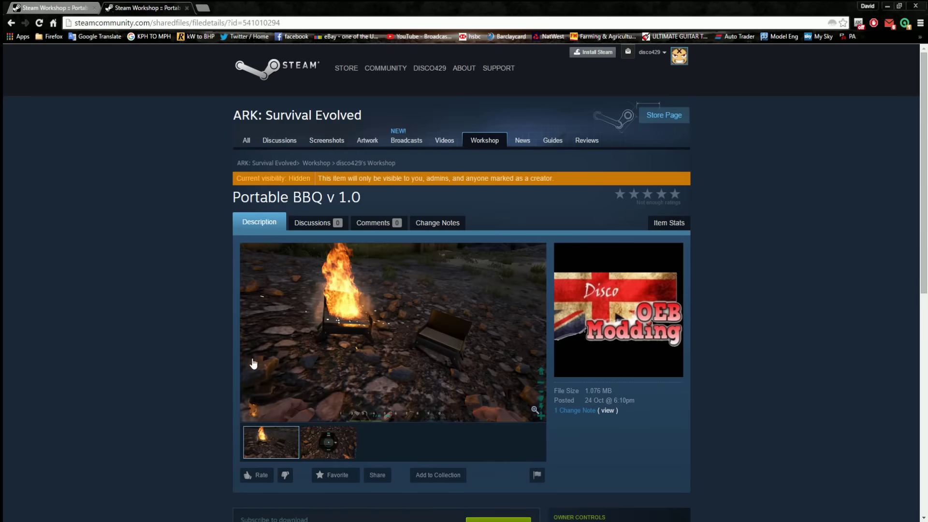
Examine the two preview images and the description on the Portable BBQ item page.
{"action": "scroll", "coordinate": [207, 356], "scroll_direction": "down", "scroll_amount": 2}
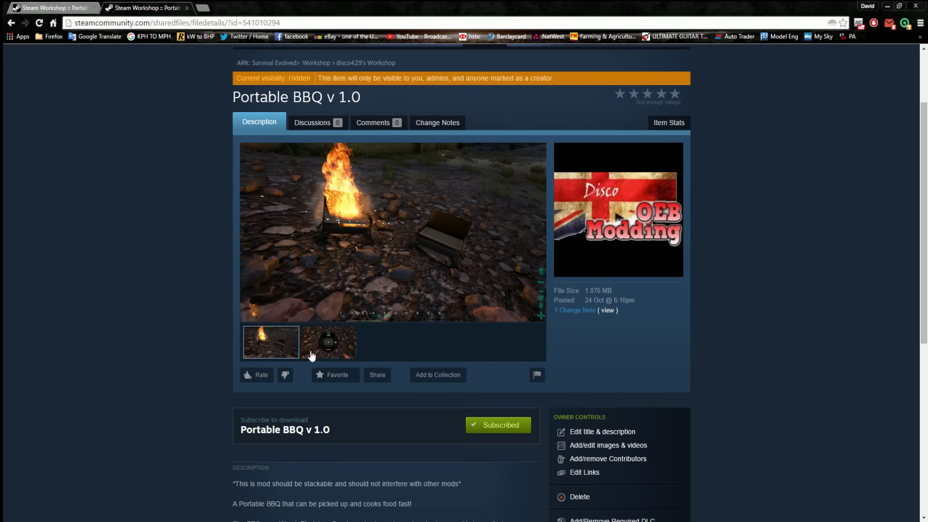
{"action": "left_click", "coordinate": [332, 344]}
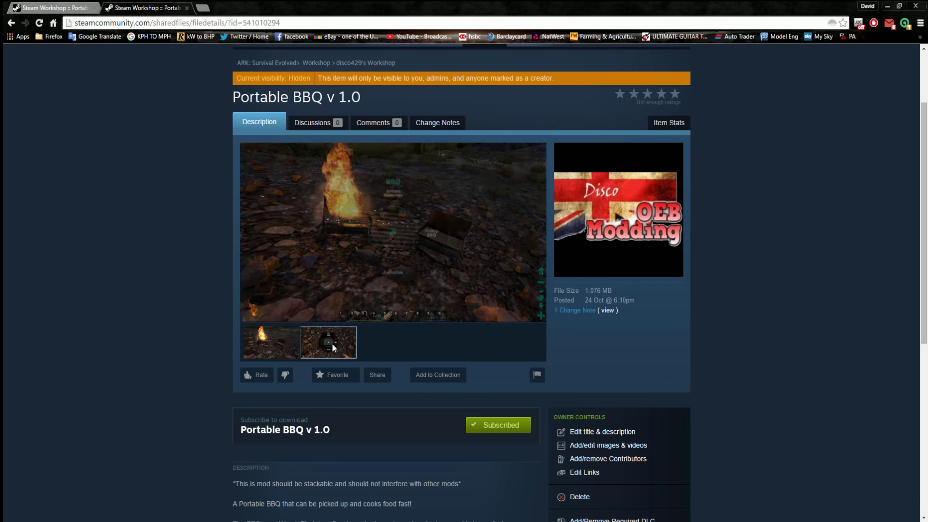
{"action": "left_click", "coordinate": [272, 346]}
{"action": "scroll", "coordinate": [202, 352], "scroll_direction": "down", "scroll_amount": 5}
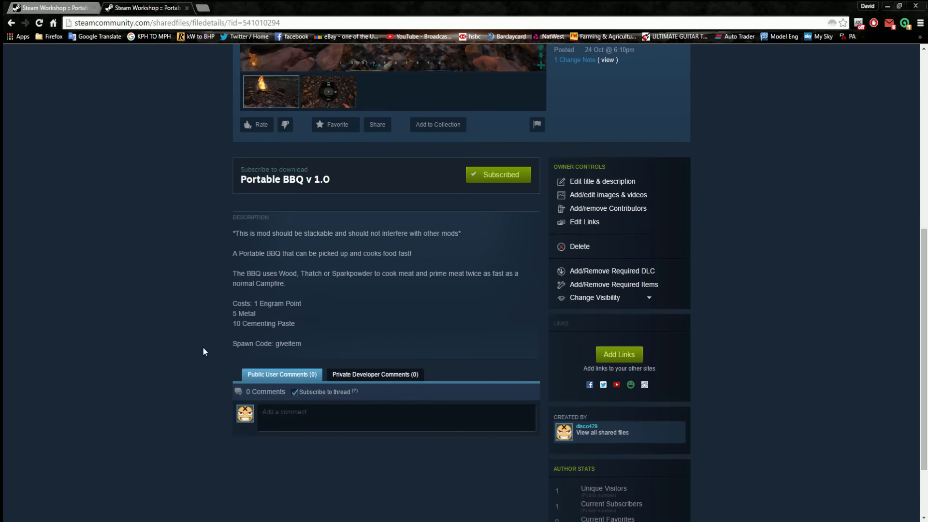
{"action": "scroll", "coordinate": [203, 351], "scroll_direction": "up", "scroll_amount": 5}
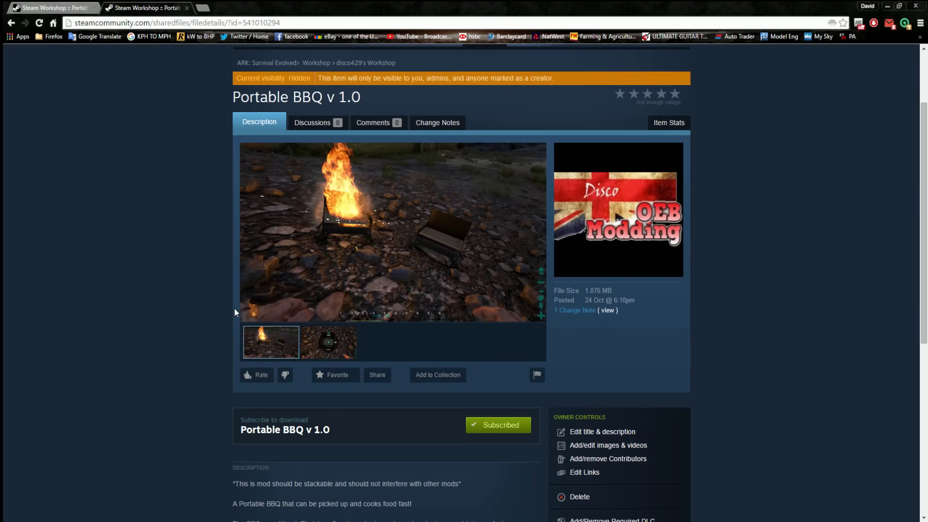
{"action": "left_click", "coordinate": [319, 339]}
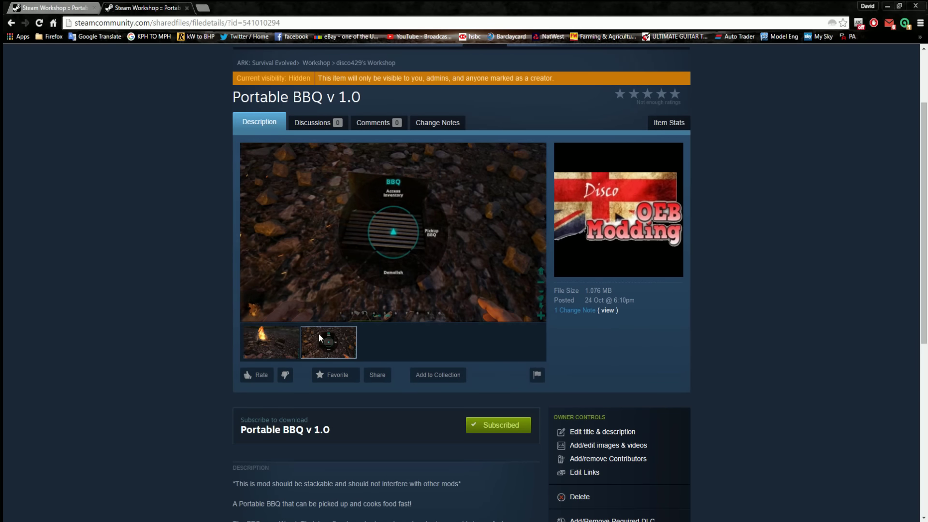
{"action": "left_click", "coordinate": [286, 337]}
{"action": "left_click", "coordinate": [321, 344]}
{"action": "left_click", "coordinate": [283, 340]}
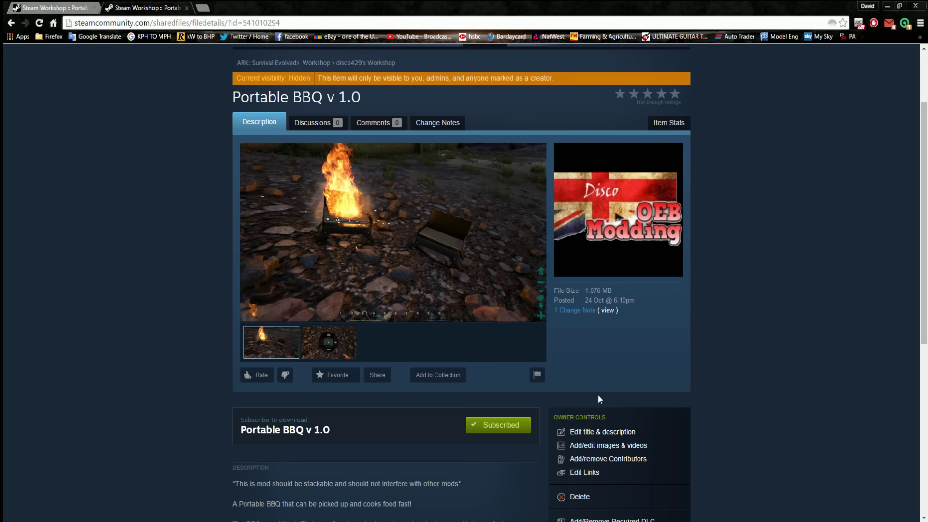
Return to the item's image management and choose 1.jpg from the Video Logos folder in OEB_Maps for upload.
{"action": "scroll", "coordinate": [647, 385], "scroll_direction": "down", "scroll_amount": 2}
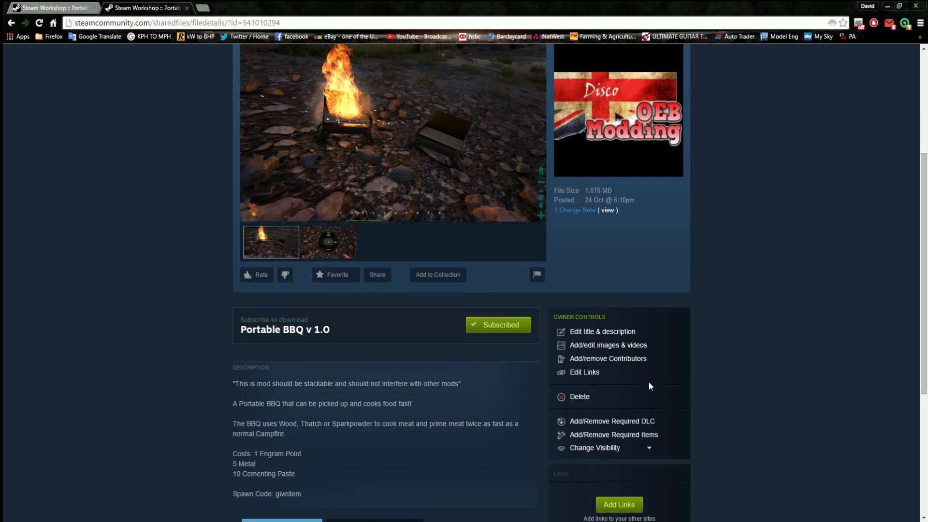
{"action": "left_click", "coordinate": [598, 347]}
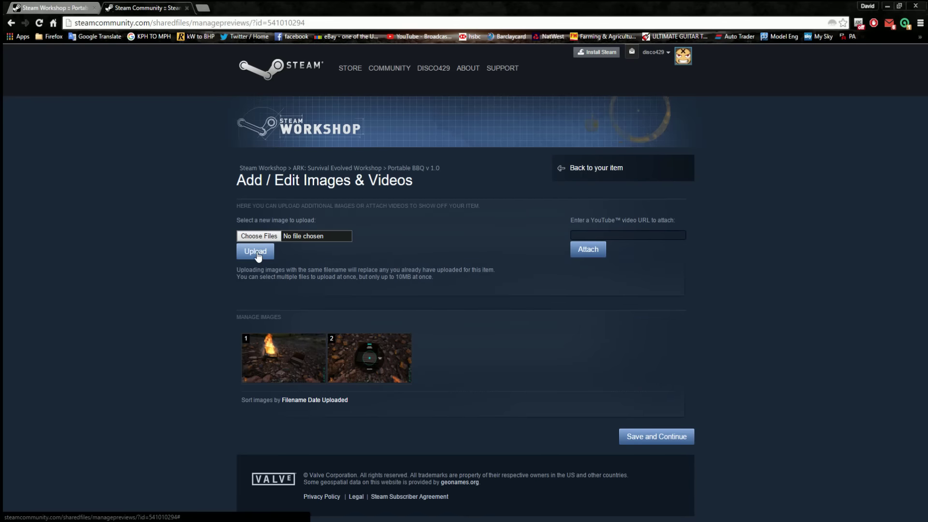
{"action": "left_click", "coordinate": [264, 237]}
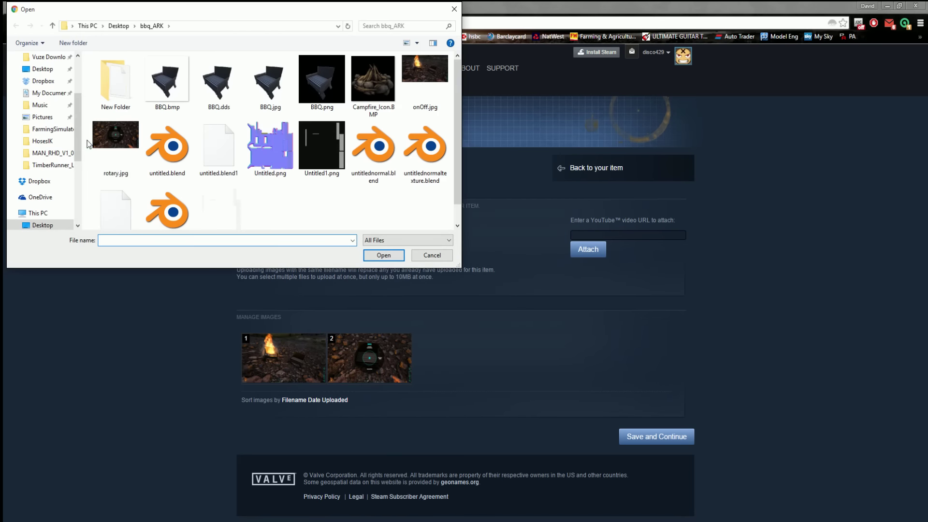
{"action": "mouse_move", "coordinate": [75, 124]}
{"action": "left_mouse_down"}
{"action": "mouse_move", "coordinate": [76, 176]}
{"action": "mouse_move", "coordinate": [76, 106]}
{"action": "left_mouse_up"}
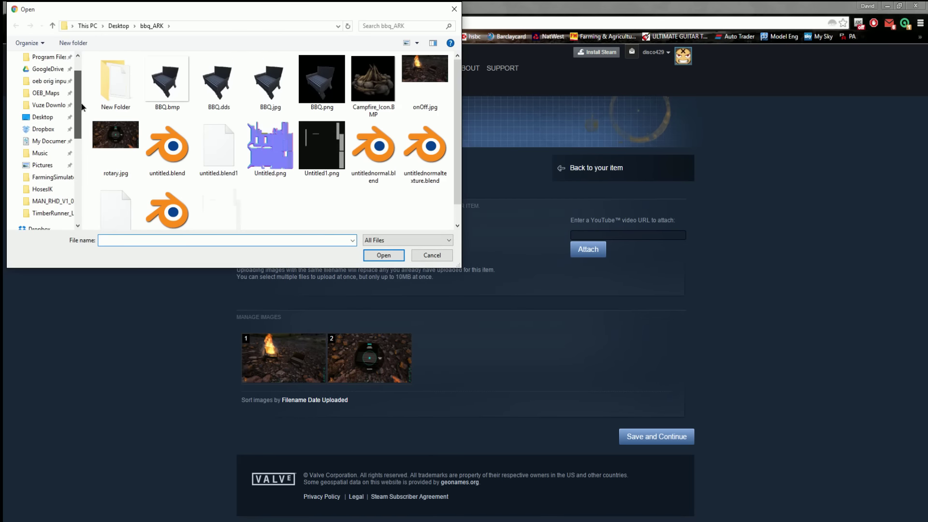
{"action": "left_click", "coordinate": [48, 94]}
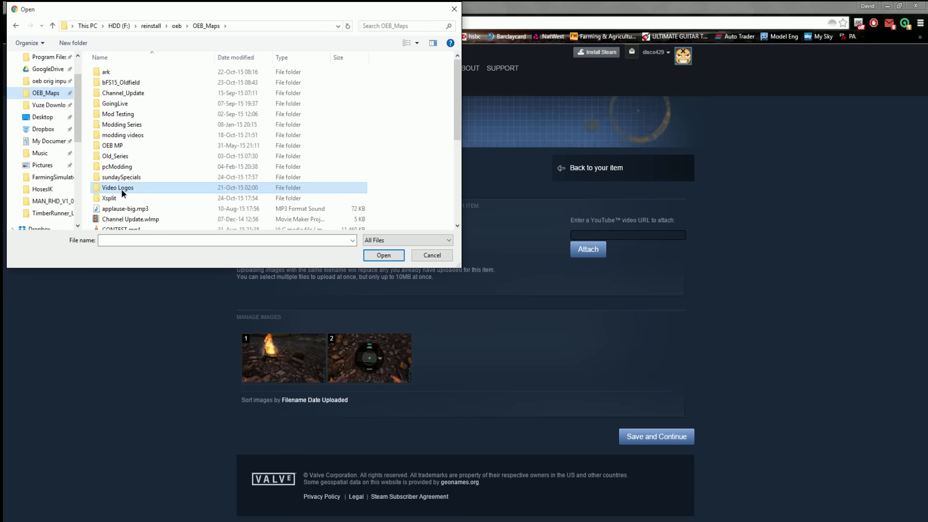
{"action": "double_click", "coordinate": [186, 185]}
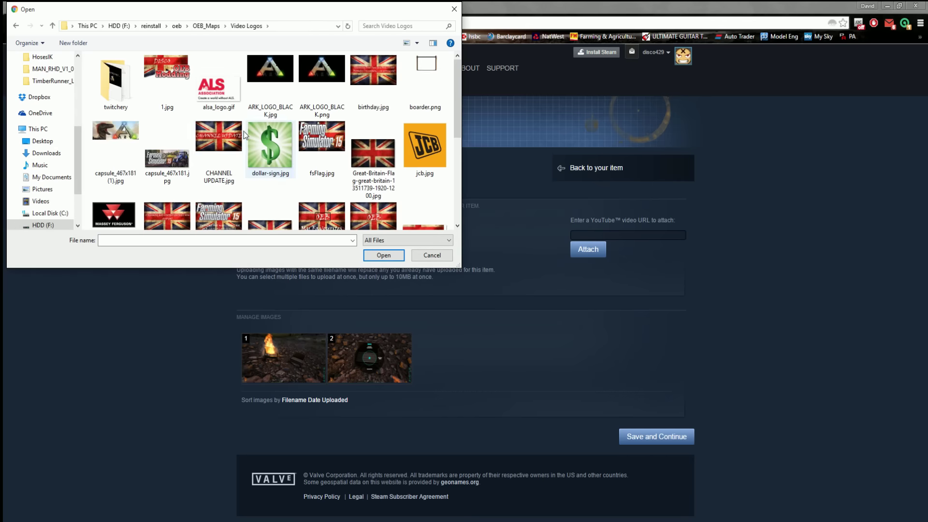
{"action": "double_click", "coordinate": [164, 74]}
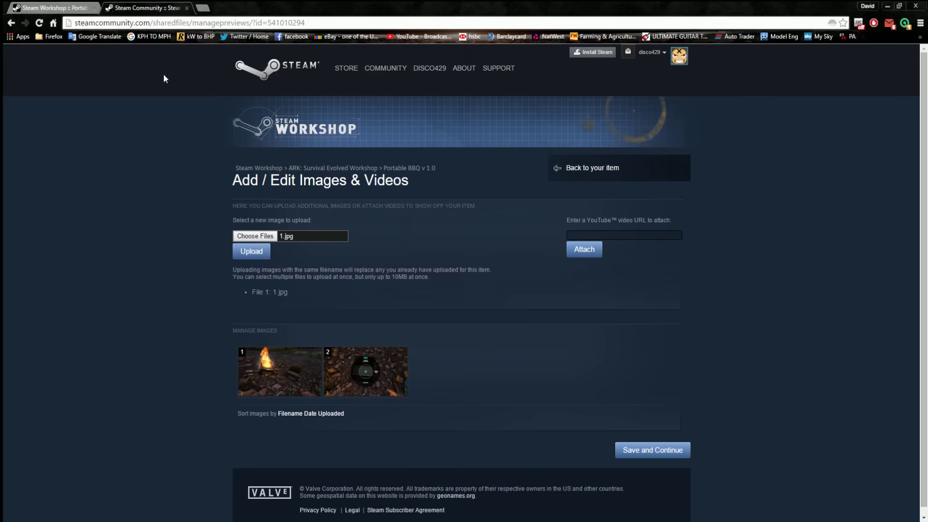
Upload the logo image 1.jpg and save it as the first preview image of the item.
{"action": "left_click", "coordinate": [251, 251]}
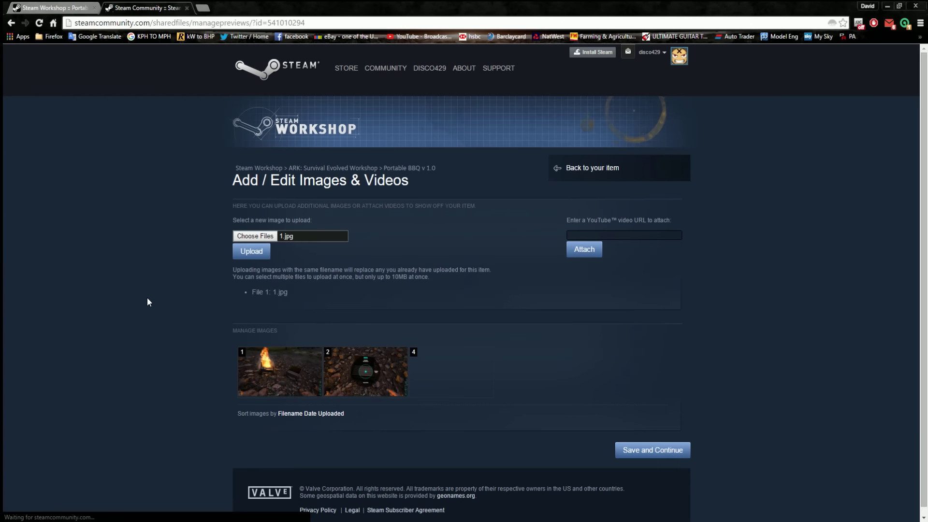
{"action": "left_click_drag", "start_coordinate": [426, 364], "coordinate": [270, 367]}
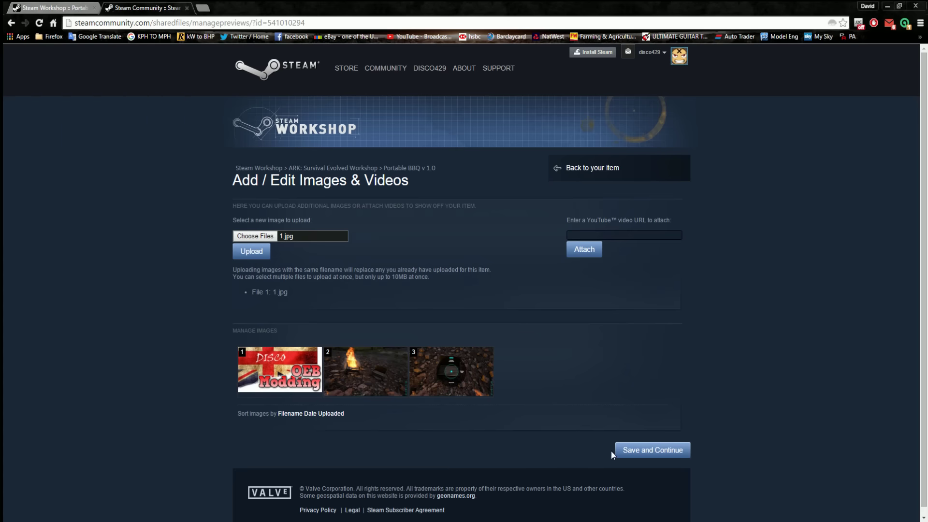
{"action": "left_click", "coordinate": [628, 449]}
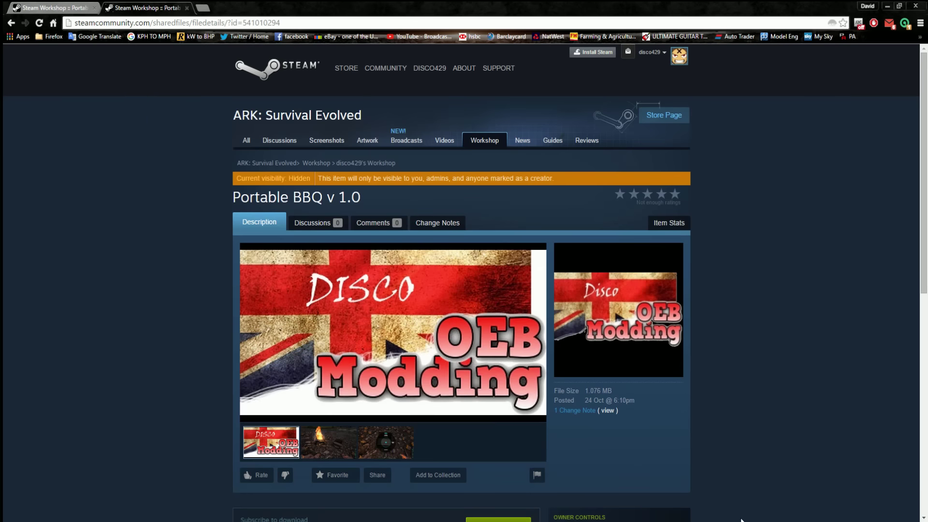
Check the updated preview gallery, description and owner controls on the Portable BBQ page.
{"action": "scroll", "coordinate": [743, 426], "scroll_direction": "down", "scroll_amount": 2}
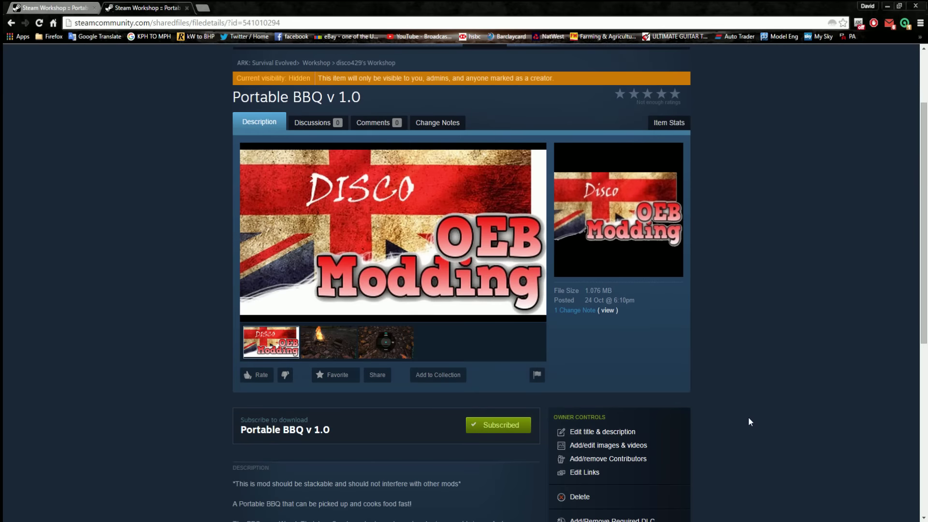
{"action": "left_click", "coordinate": [344, 352]}
{"action": "left_click", "coordinate": [375, 341]}
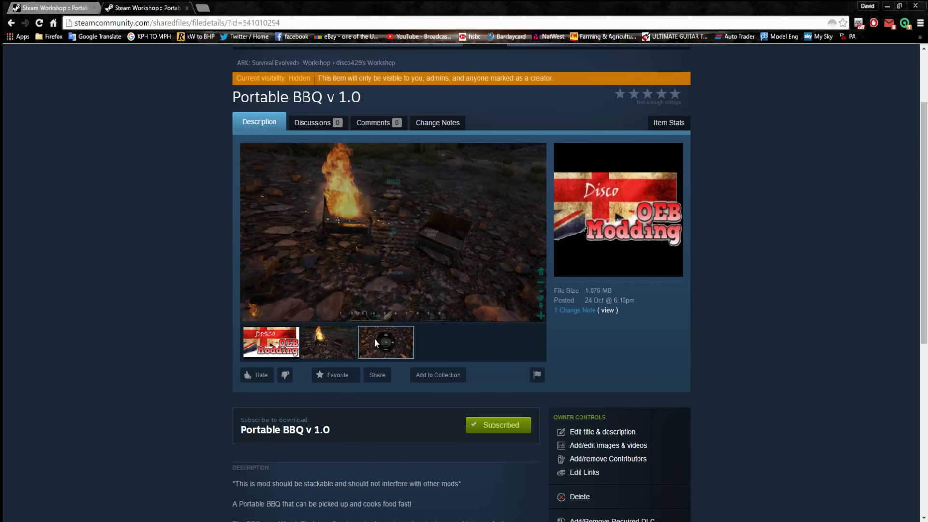
{"action": "scroll", "coordinate": [590, 374], "scroll_direction": "down", "scroll_amount": 3}
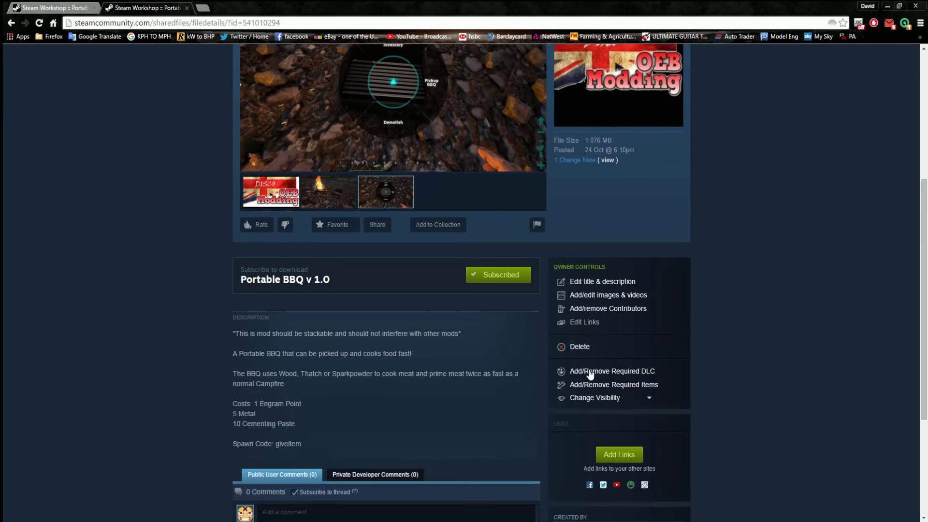
{"action": "scroll", "coordinate": [589, 374], "scroll_direction": "down", "scroll_amount": 2}
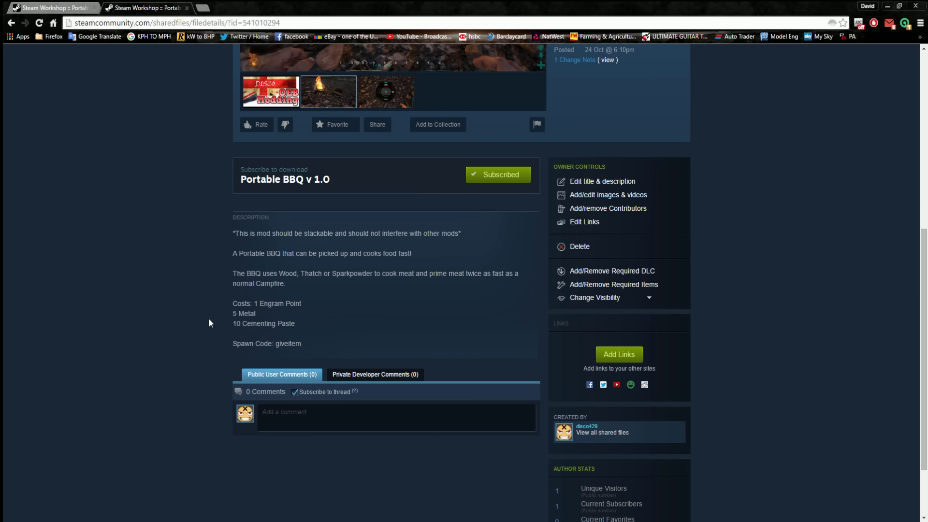
{"action": "scroll", "coordinate": [209, 323], "scroll_direction": "up", "scroll_amount": 3}
{"action": "scroll", "coordinate": [209, 323], "scroll_direction": "up", "scroll_amount": 3}
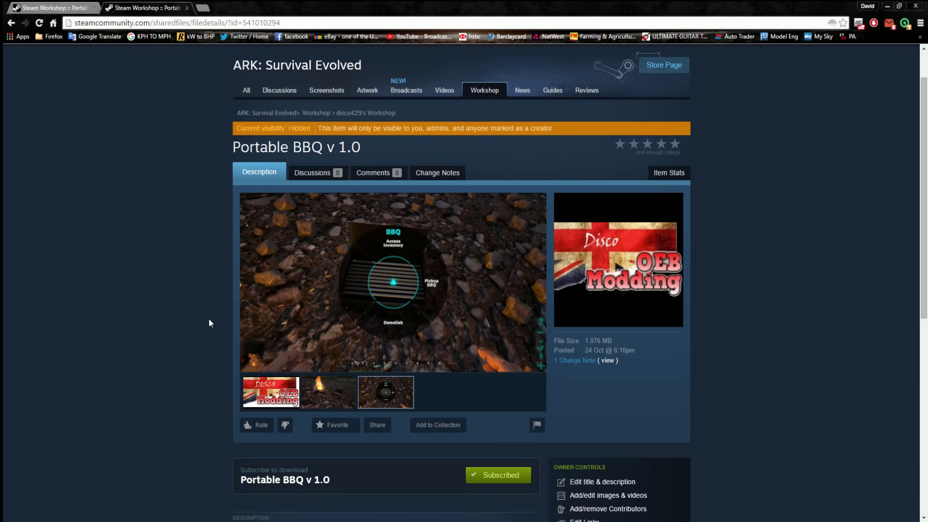
Change the visibility of the hidden Portable BBQ item to public.
{"action": "scroll", "coordinate": [209, 323], "scroll_direction": "down", "scroll_amount": 3}
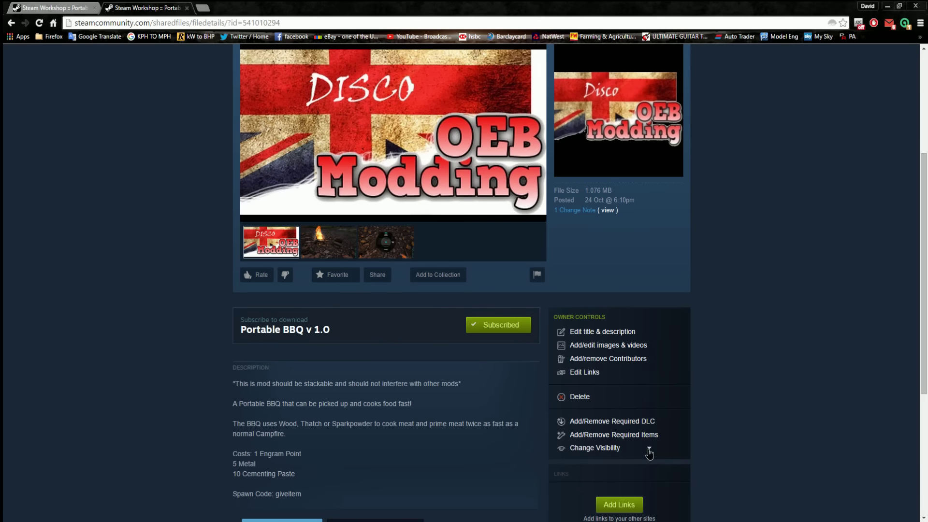
{"action": "left_click", "coordinate": [648, 449]}
{"action": "left_click", "coordinate": [619, 460]}
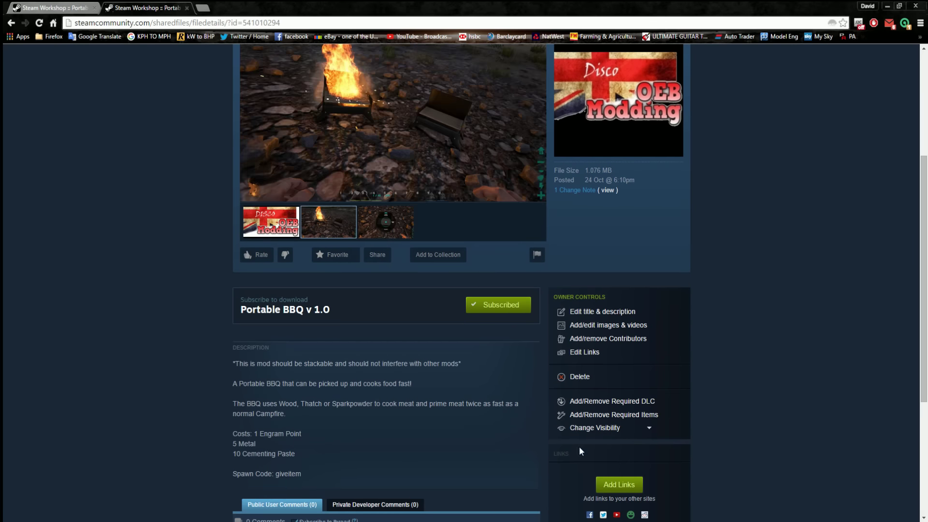
Read through the Portable BBQ page from its header down to the description and author stats.
{"action": "scroll", "coordinate": [211, 390], "scroll_direction": "up", "scroll_amount": 4}
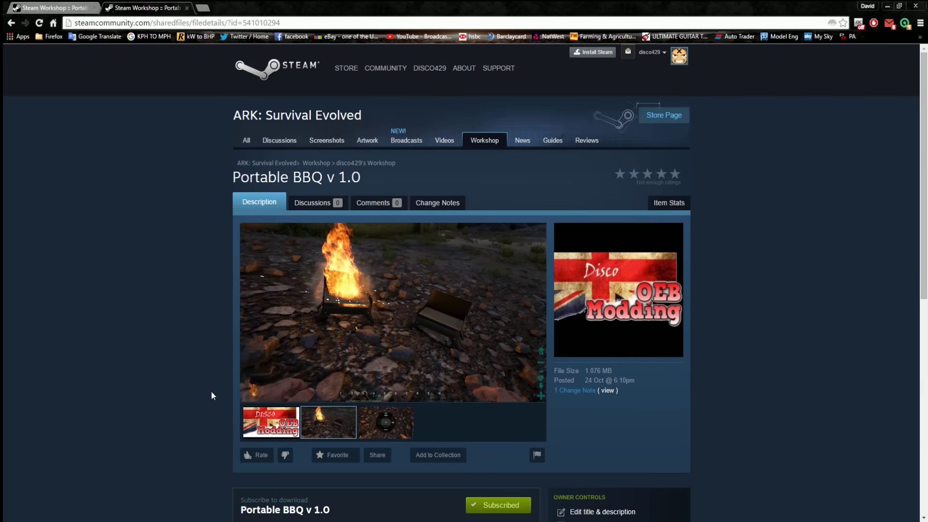
{"action": "scroll", "coordinate": [211, 393], "scroll_direction": "down", "scroll_amount": 5}
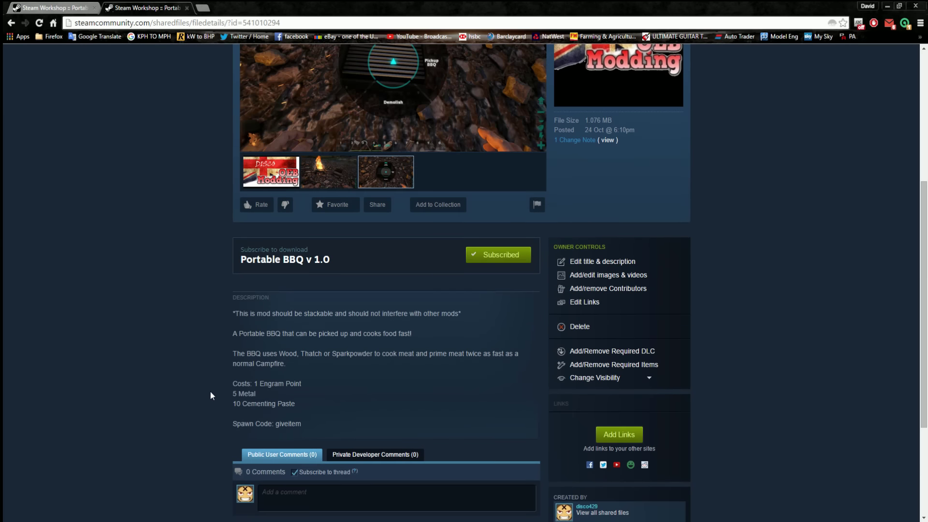
{"action": "scroll", "coordinate": [209, 391], "scroll_direction": "down", "scroll_amount": 2}
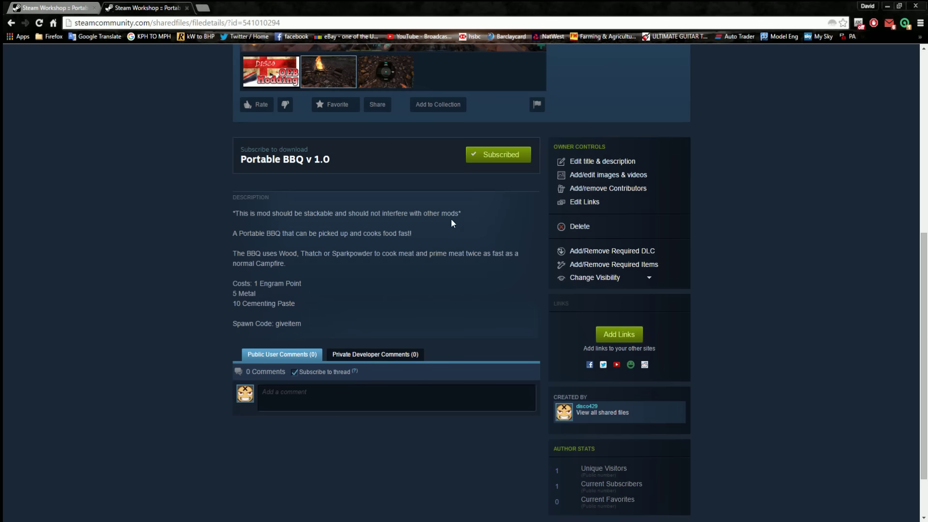
Open the item's title and description for editing, and copy the CarryFire giveitem command ending in "1 1 false" from youTube_Tags.txt in Notepad++.
{"action": "left_click", "coordinate": [594, 161]}
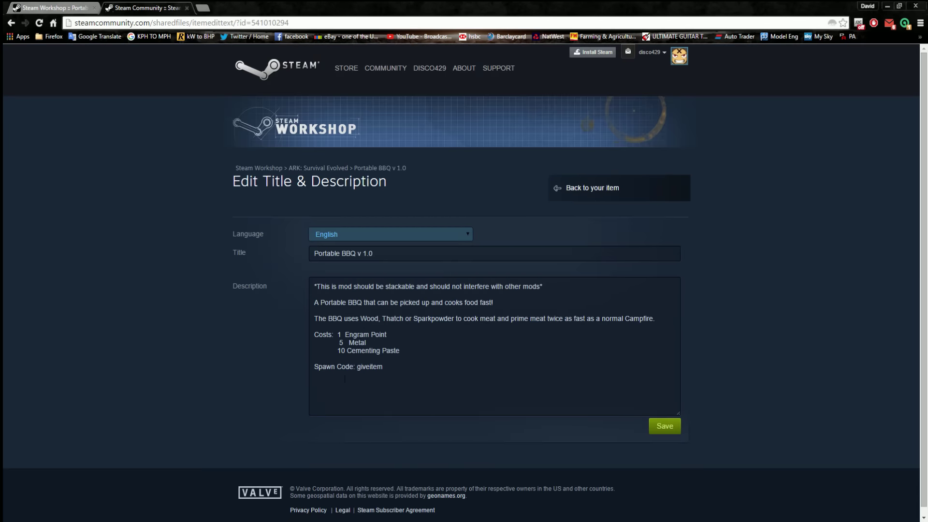
{"action": "key", "text": "alt+Tab"}
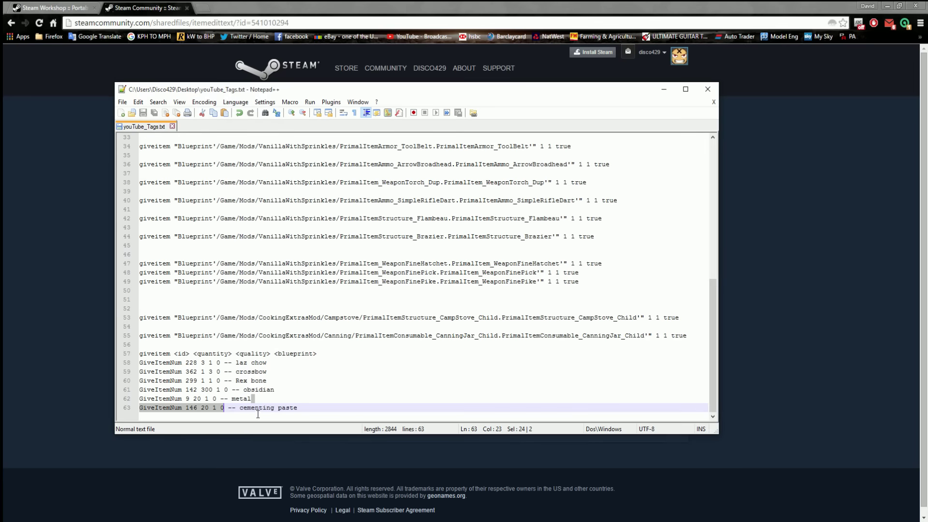
{"action": "scroll", "coordinate": [173, 337], "scroll_direction": "up", "scroll_amount": 8}
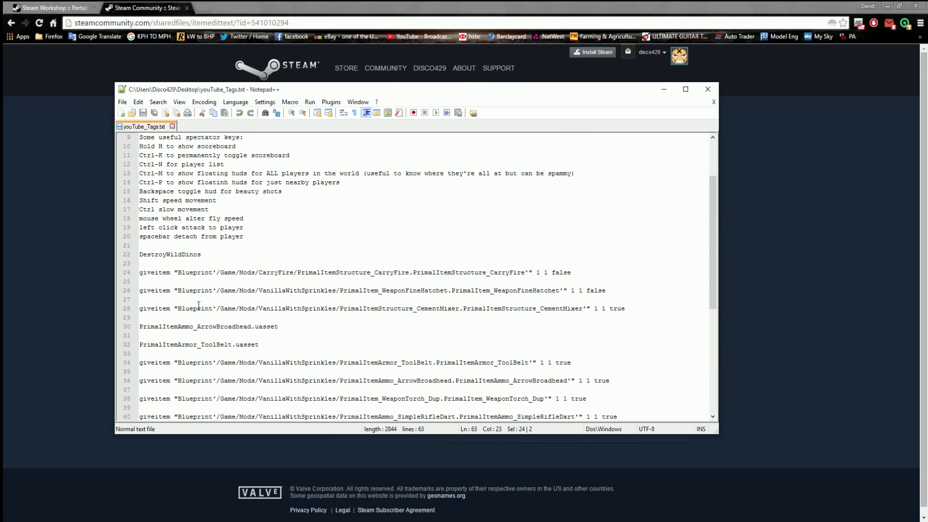
{"action": "left_click_drag", "start_coordinate": [139, 273], "coordinate": [576, 272]}
{"action": "key", "text": "ctrl+c"}
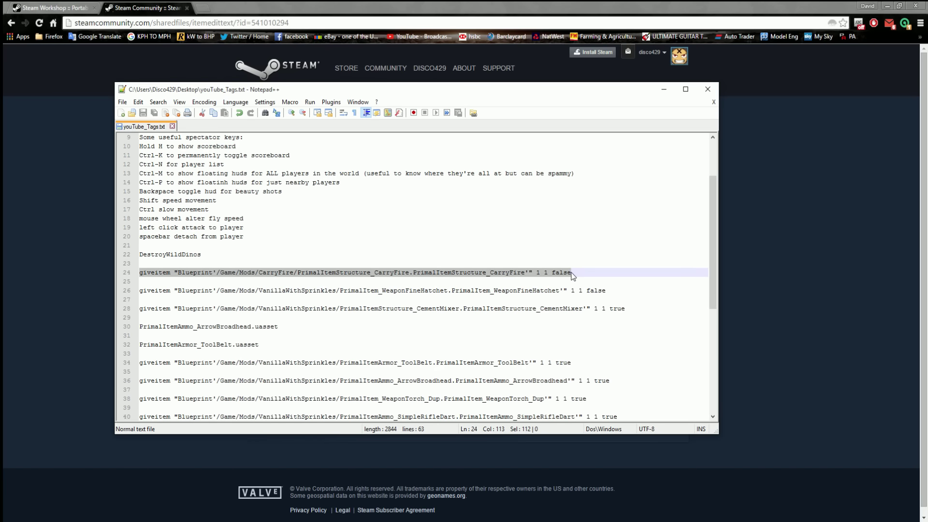
Back in the browser, replace giveitem in the description with the copied command on its own line under Spawn Code, save and return to the item.
{"action": "key", "text": "alt+Tab"}
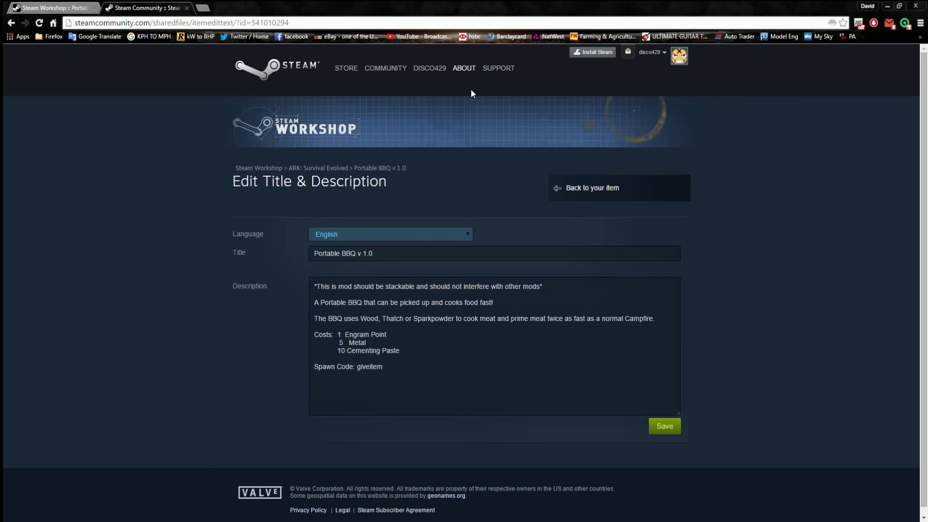
{"action": "left_click_drag", "start_coordinate": [358, 370], "coordinate": [383, 370]}
{"action": "key", "text": "ctrl+v"}
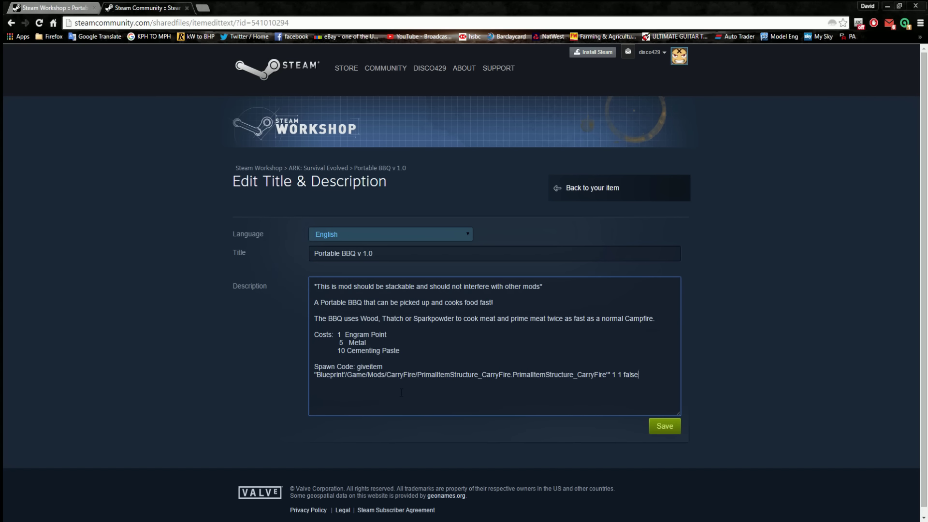
{"action": "left_click", "coordinate": [385, 367]}
{"action": "key", "text": "Return"}
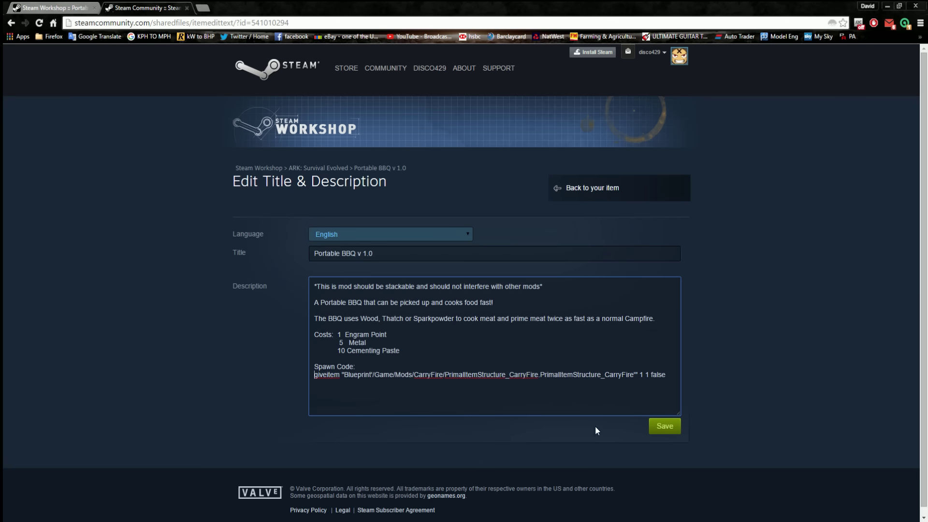
{"action": "left_click", "coordinate": [665, 426]}
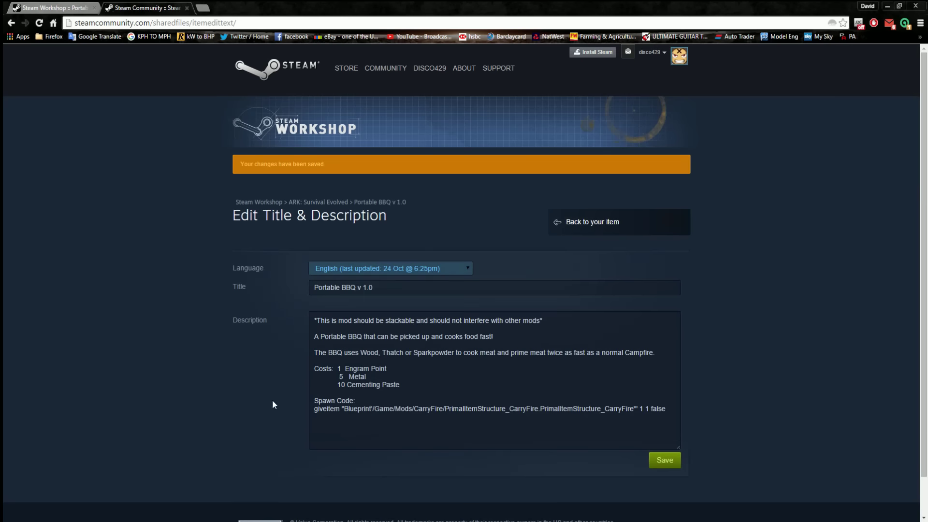
{"action": "left_click", "coordinate": [590, 222]}
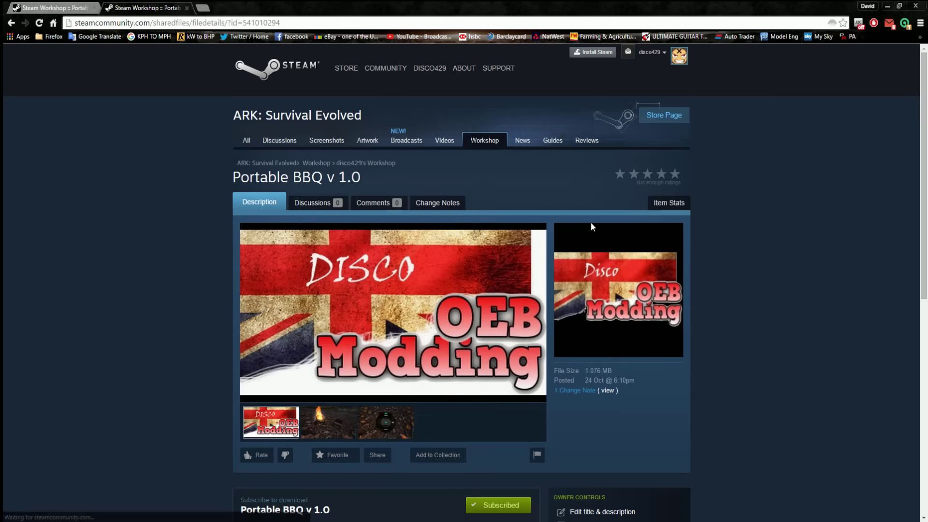
Reopen the description for editing, move "1 Engram Point" onto its own line below "Costs:" and save the change.
{"action": "scroll", "coordinate": [249, 283], "scroll_direction": "down", "scroll_amount": 5}
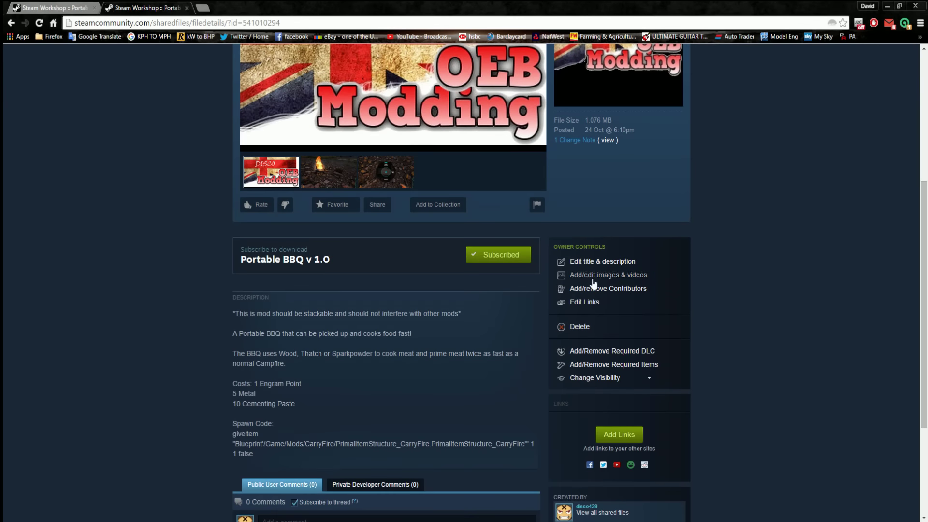
{"action": "left_click", "coordinate": [579, 262]}
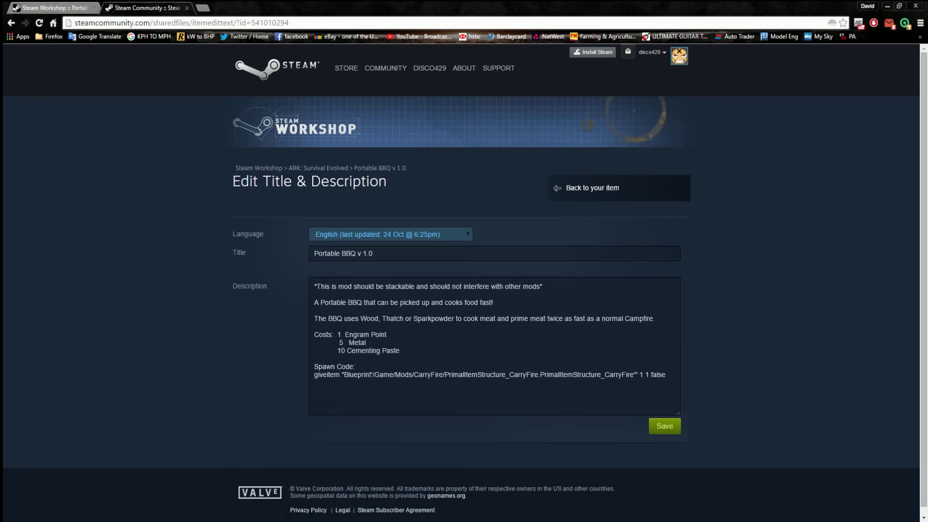
{"action": "left_click", "coordinate": [337, 334]}
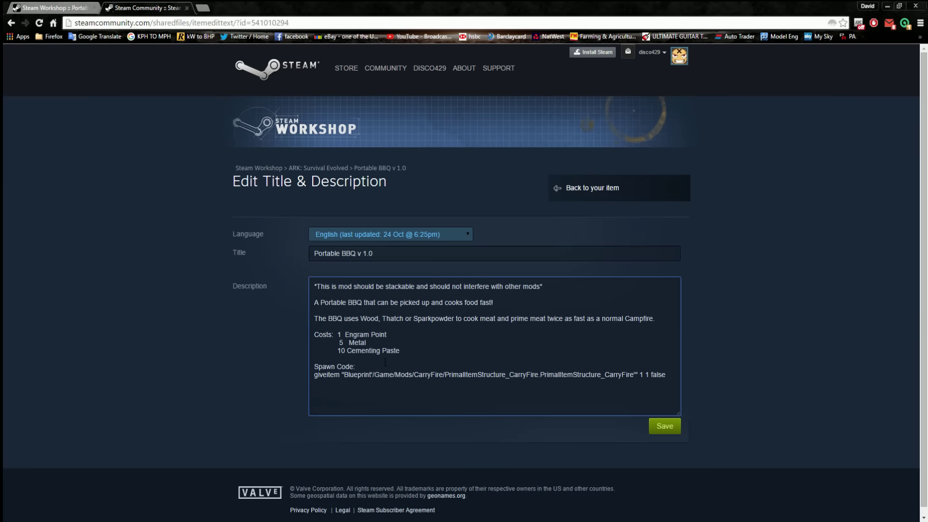
{"action": "key", "text": "Return"}
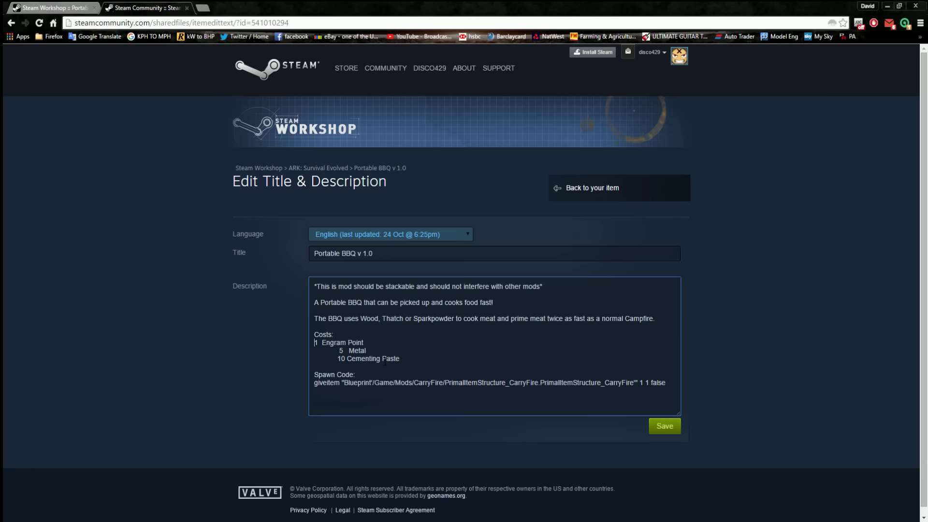
{"action": "left_click", "coordinate": [658, 429]}
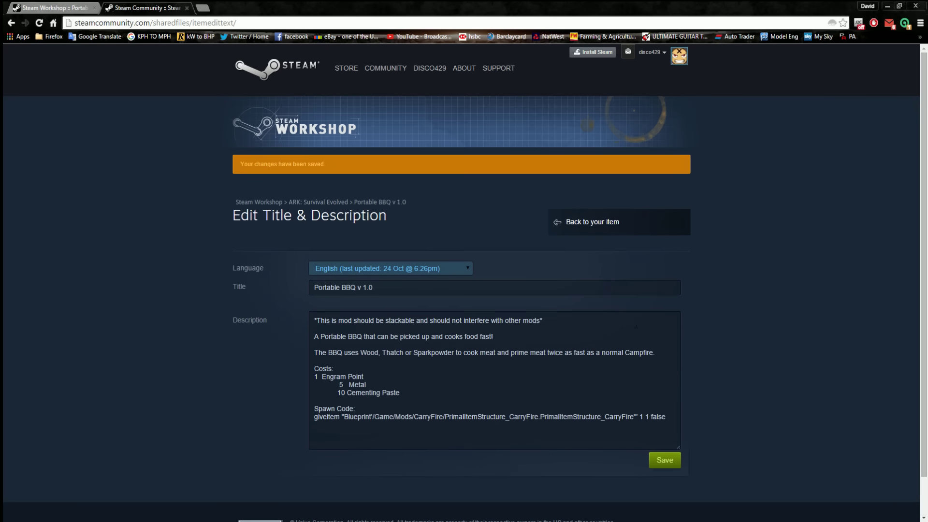
Return to the Portable BBQ page and review the layout of its costs, spawn code and preview images.
{"action": "left_click", "coordinate": [591, 226]}
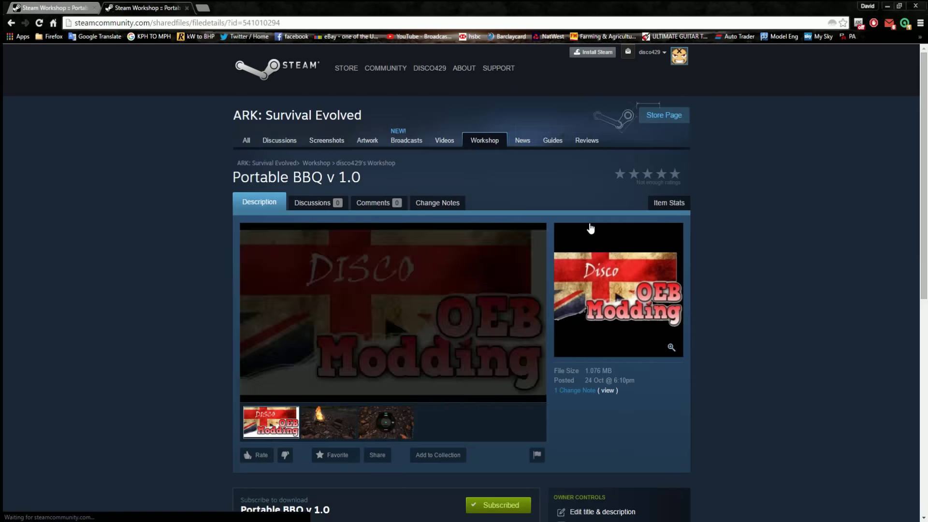
{"action": "scroll", "coordinate": [168, 418], "scroll_direction": "down", "scroll_amount": 4}
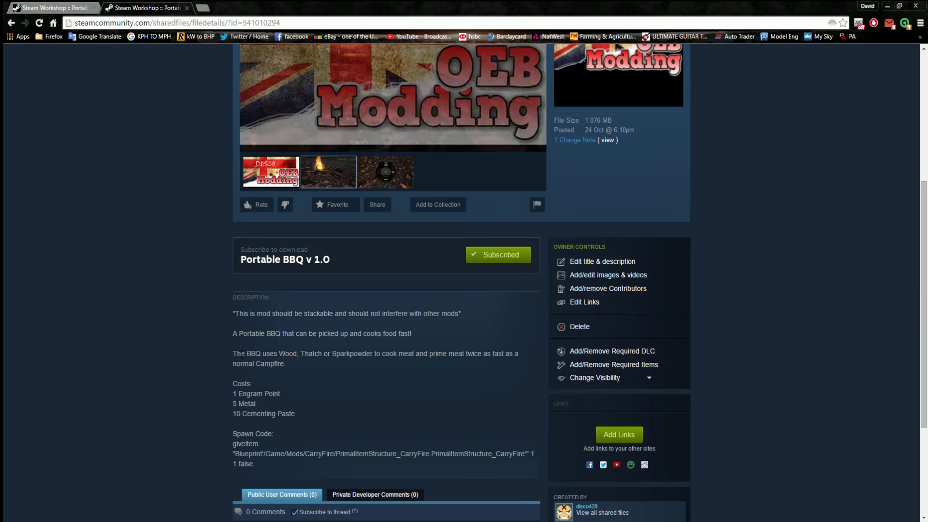
{"action": "scroll", "coordinate": [242, 357], "scroll_direction": "down", "scroll_amount": 4}
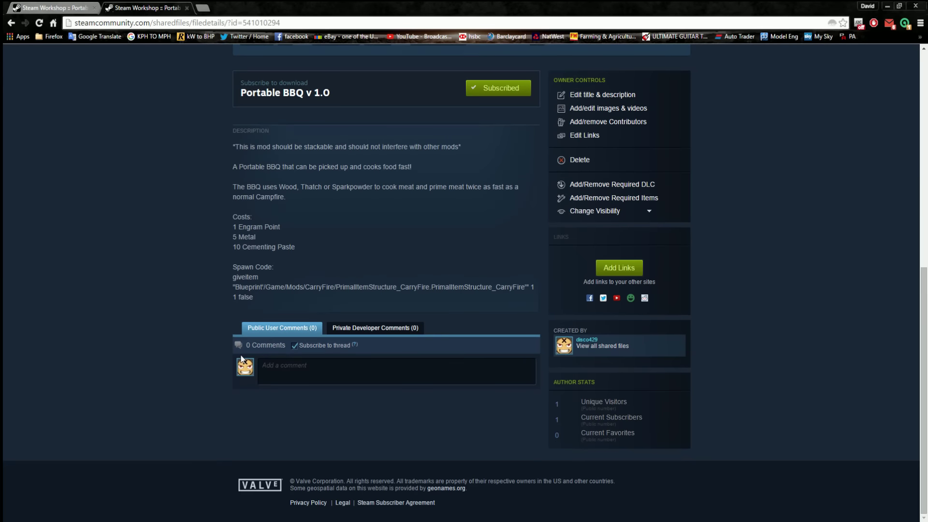
{"action": "scroll", "coordinate": [196, 314], "scroll_direction": "up", "scroll_amount": 4}
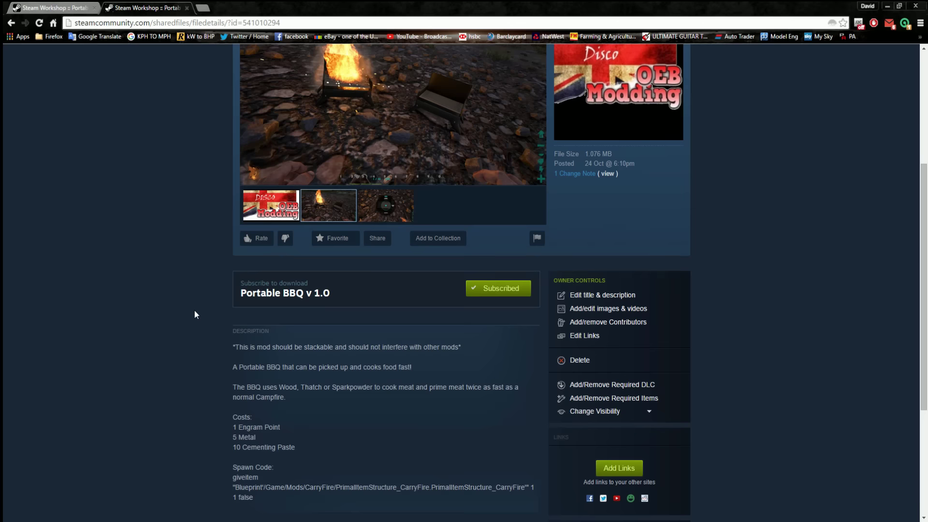
{"action": "scroll", "coordinate": [195, 315], "scroll_direction": "up", "scroll_amount": 4}
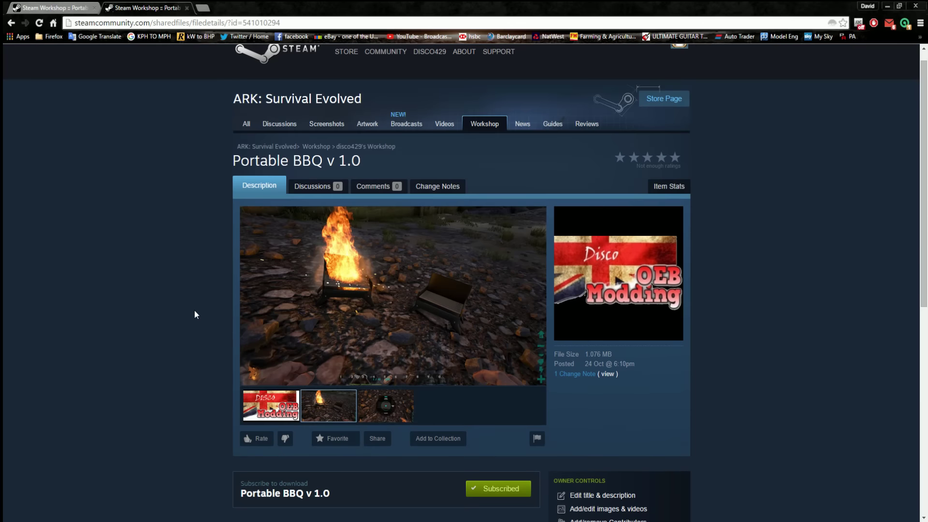